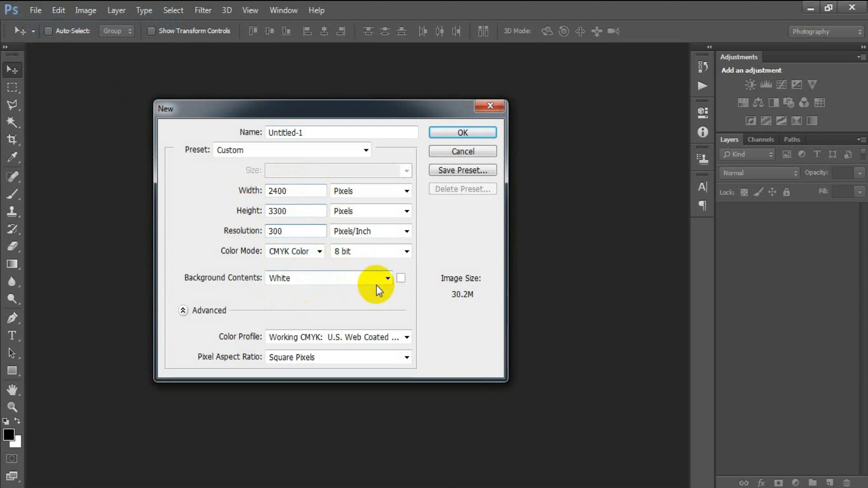
- Create a 2400 × 3300 pixel, 300 pixels/inch CMYK document with a white background and dock its window
left_click(463, 135)
left_click_drag(159, 66, 340, 52)
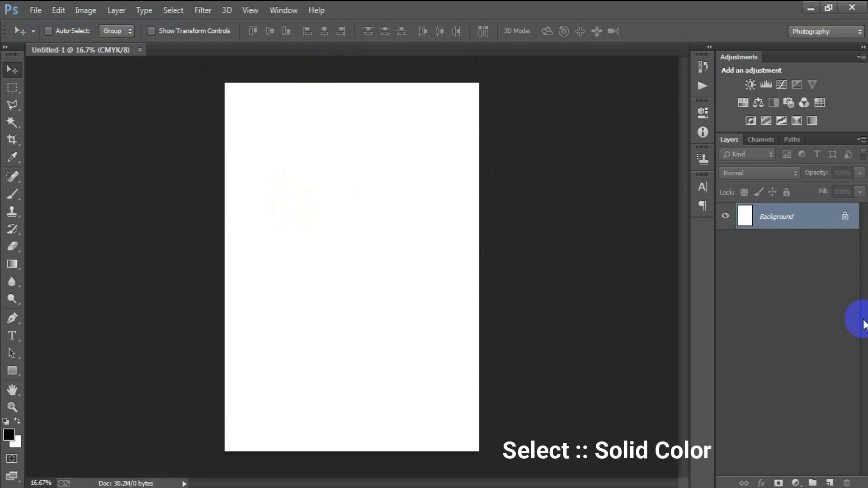
- Add a Solid Color fill layer in grey 707070 above the background
left_click(795, 482)
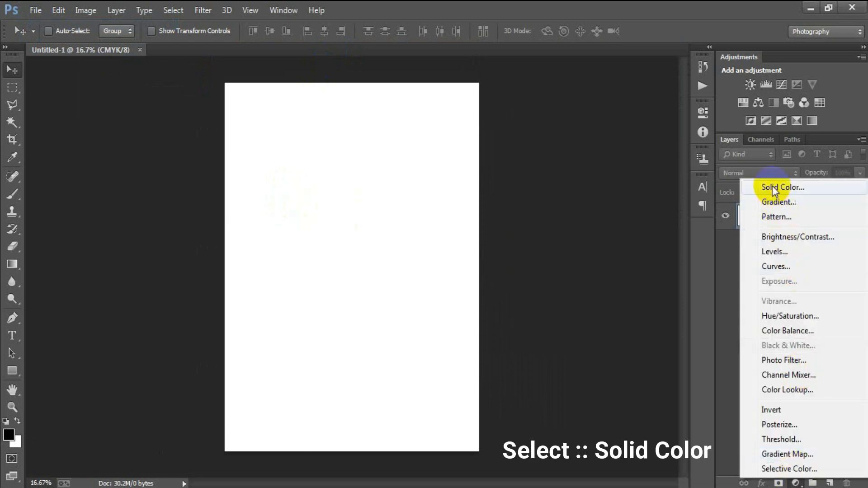
left_click(746, 187)
left_click_drag(368, 234, 356, 230)
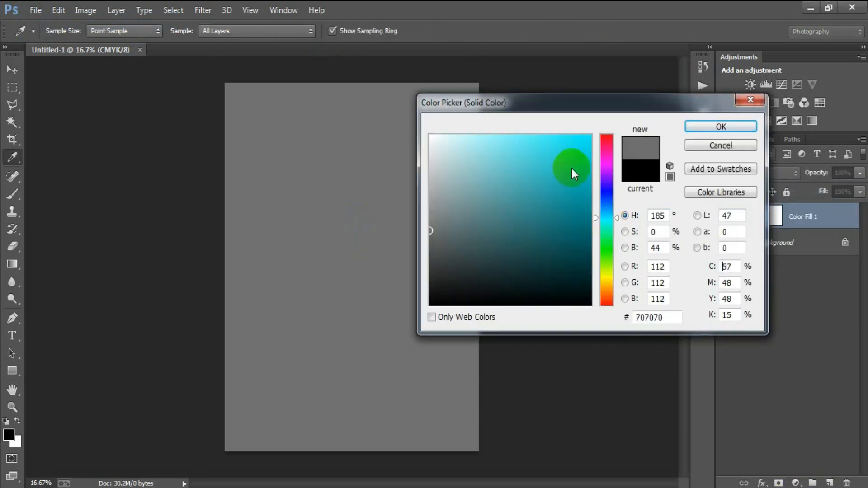
left_click(712, 126)
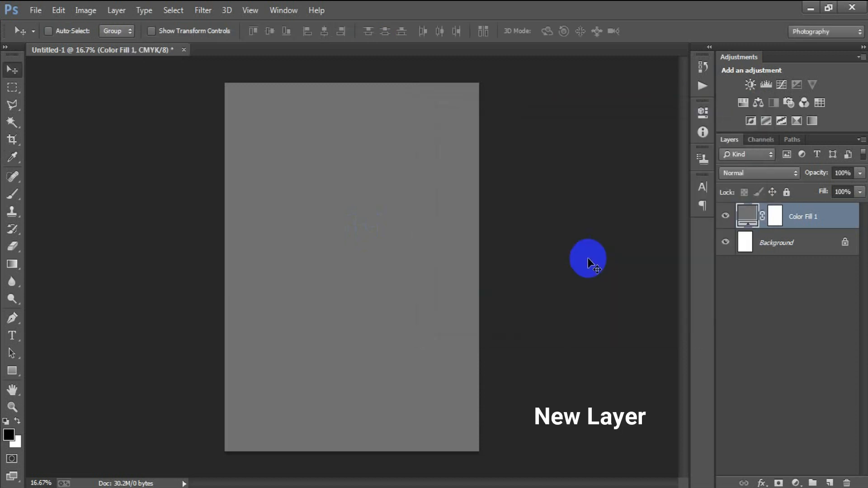
- On a new layer, draw a black rounded, downward-pointing triangle custom shape about 1836 × 1617 px in the middle of the page
left_click(831, 483)
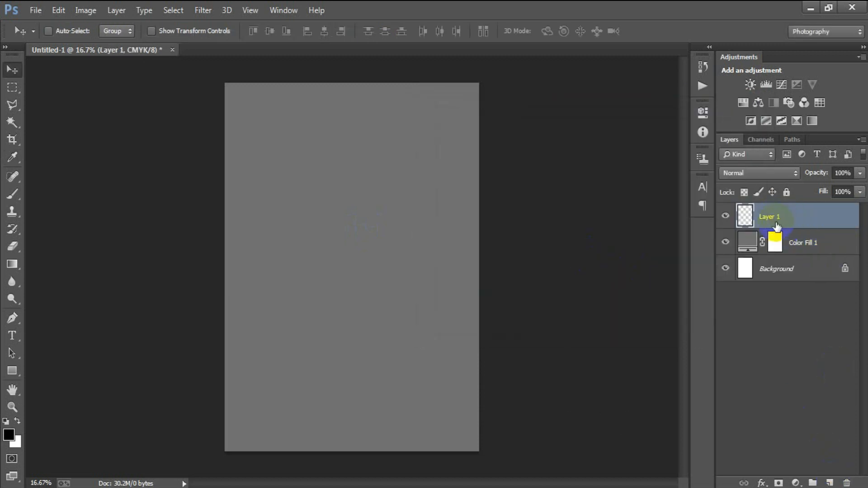
left_click(14, 372)
left_click(107, 439)
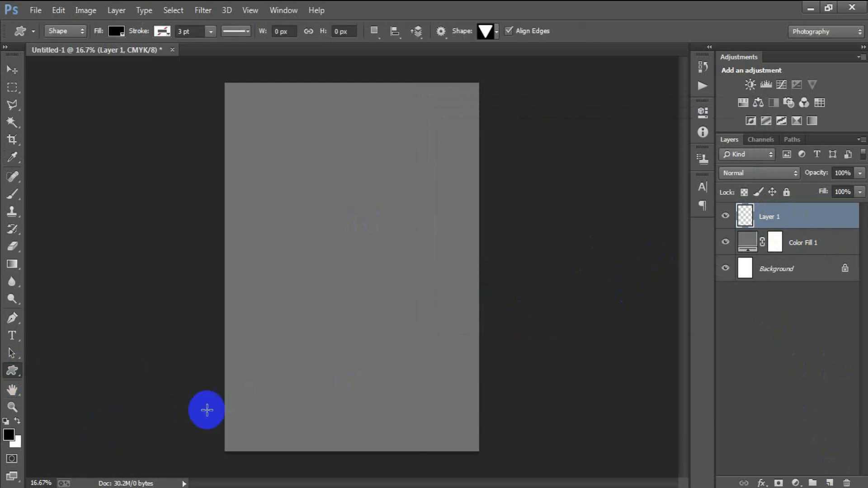
left_click(491, 34)
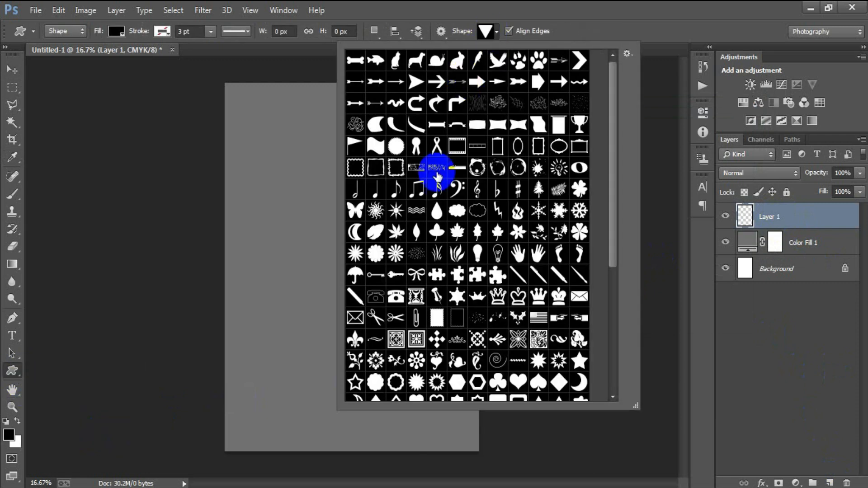
scroll(402, 375, "down", 3)
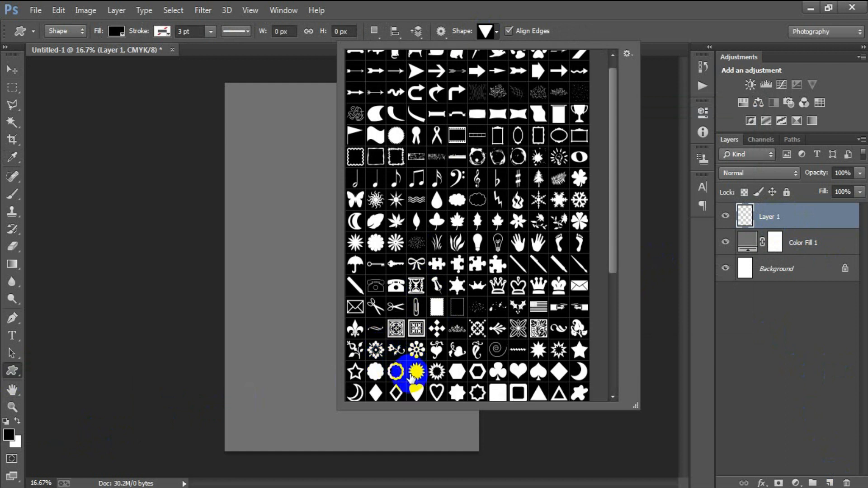
scroll(413, 378, "down", 3)
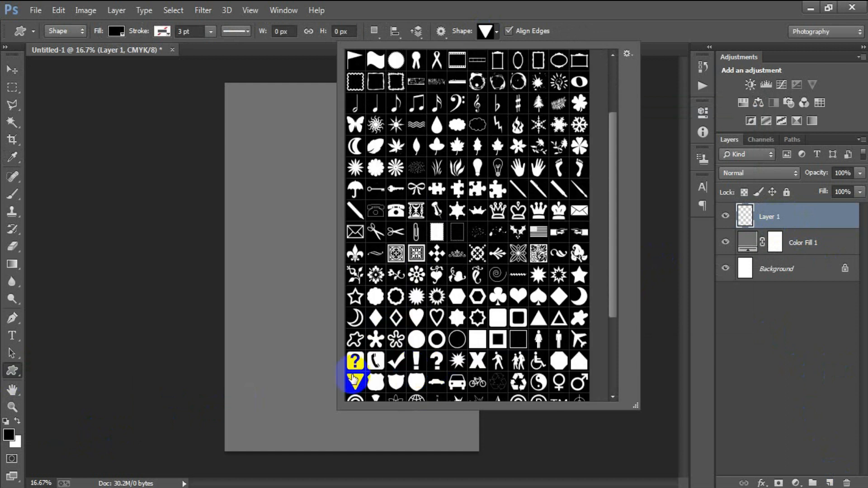
left_click(588, 28)
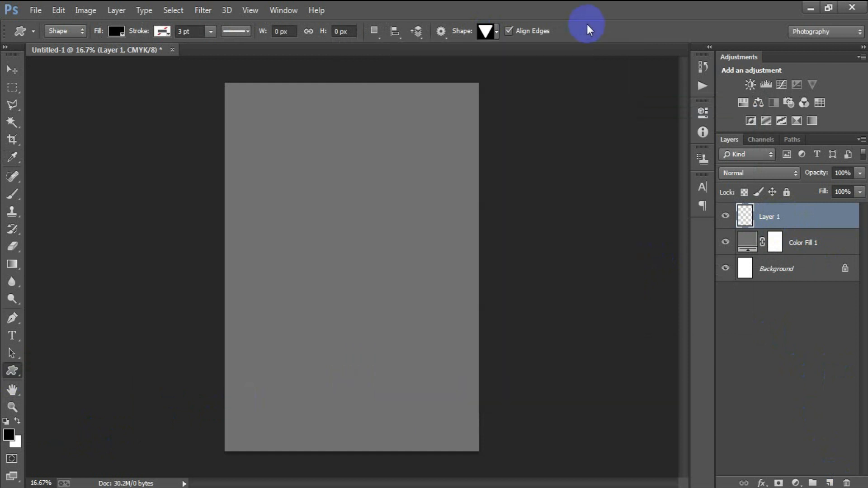
left_click_drag(272, 172, 466, 460)
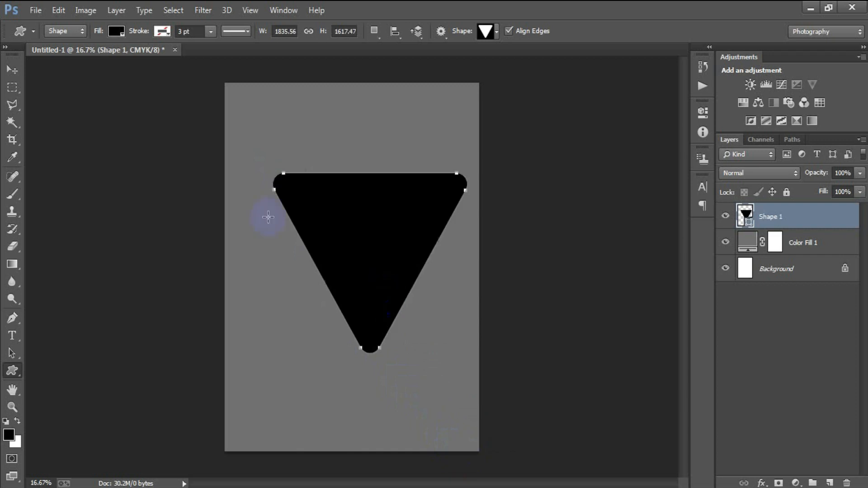
- Move the triangle towards the page centre and scale it up from its centre to nearly the page width
left_click(13, 71)
left_click_drag(378, 266, 363, 269)
key("ctrl+t")
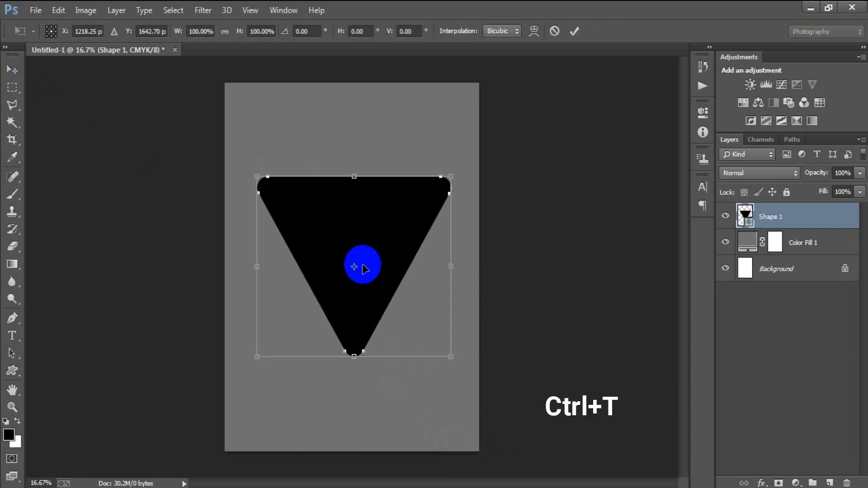
left_click_drag(450, 358, 470, 378)
left_click(574, 31)
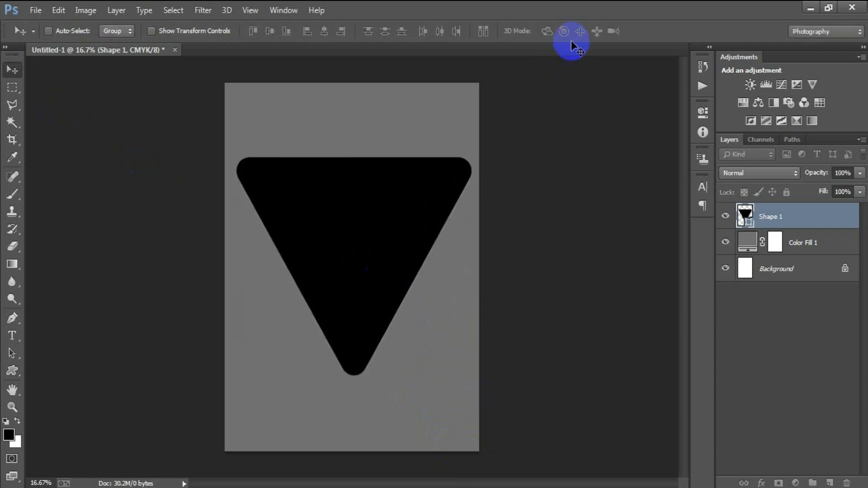
- Centre the triangle horizontally on the Background layer and rasterize its Shape 1 layer
left_click(776, 268, "ctrl")
left_click(324, 30)
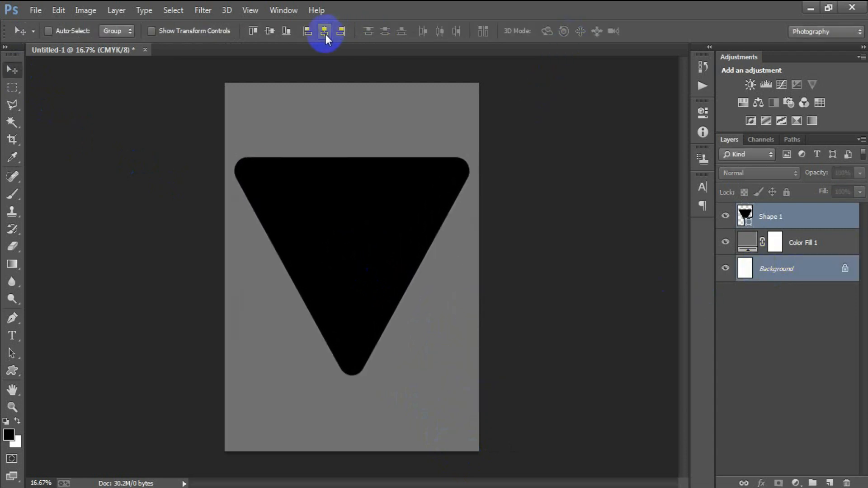
left_click(791, 216)
right_click(790, 214)
left_click(561, 184)
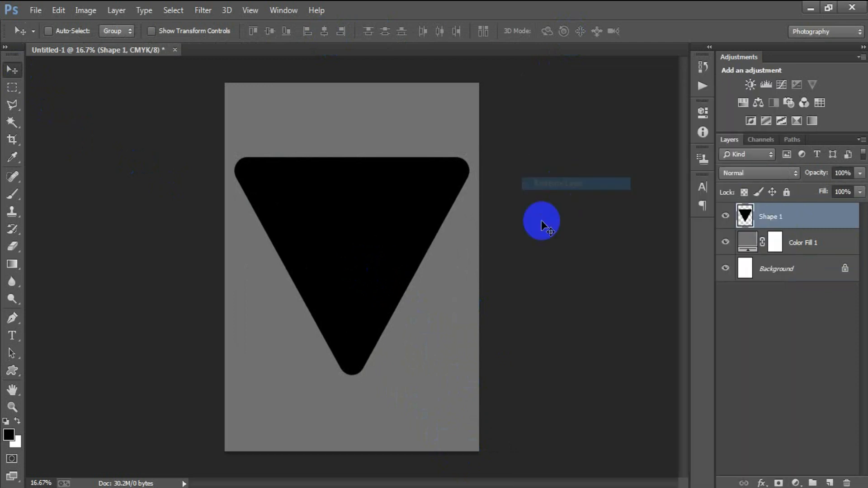
- On a new layer, draw a 2748 × 258 px rectangle across the page just above the triangle
left_click(830, 482)
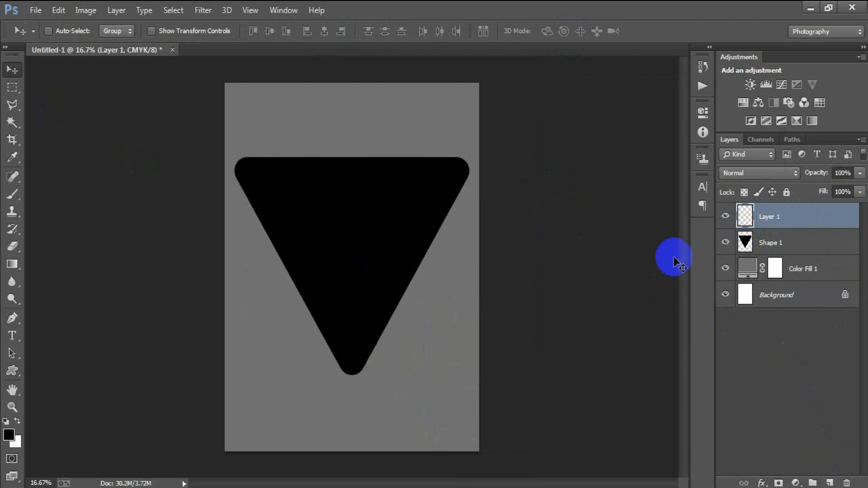
right_click(16, 376)
left_click(50, 368)
left_click_drag(217, 130, 498, 156)
left_click(12, 70)
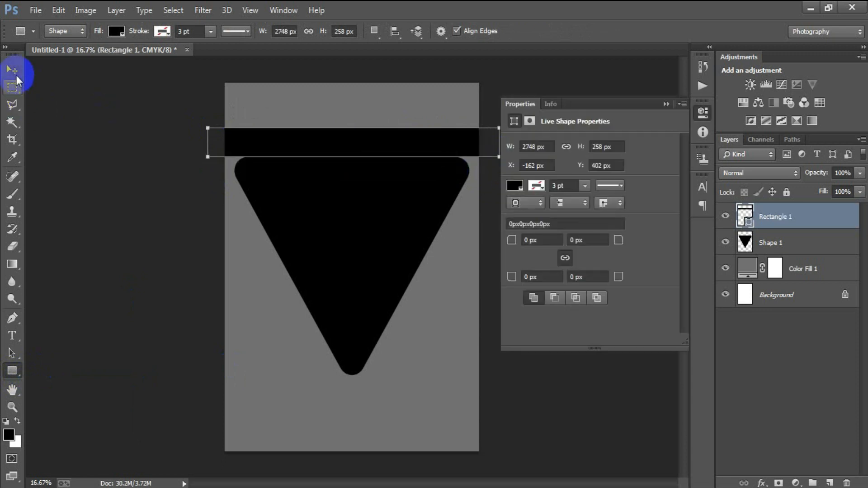
- Change the rectangle's fill color to white
left_click(516, 187)
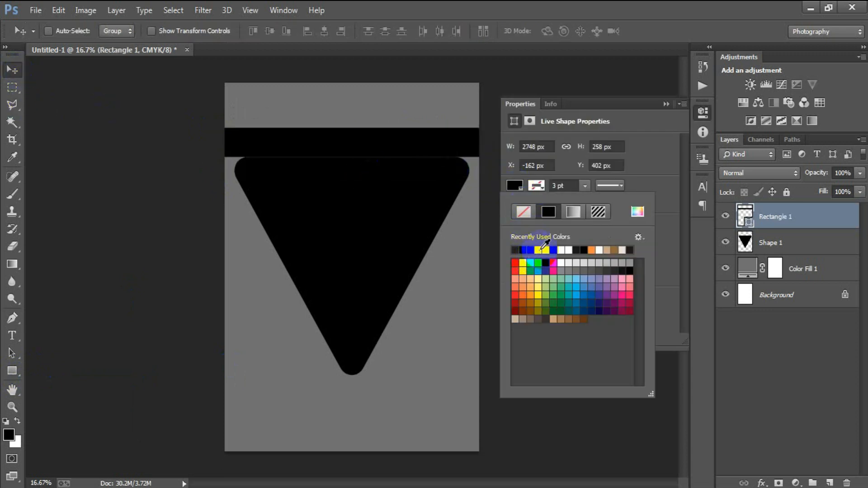
left_click(561, 250)
left_click(666, 104)
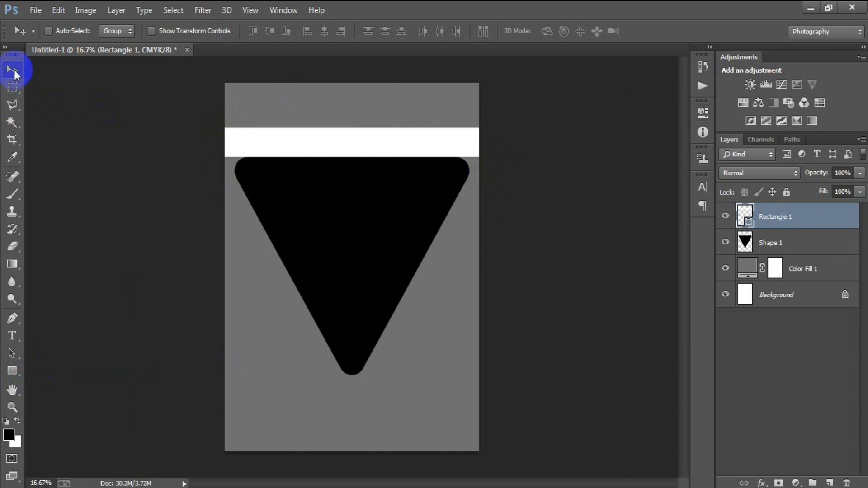
- Move the white rectangle down over the triangle so their top edges line up
left_click_drag(343, 158, 344, 186)
key("shift+Up")
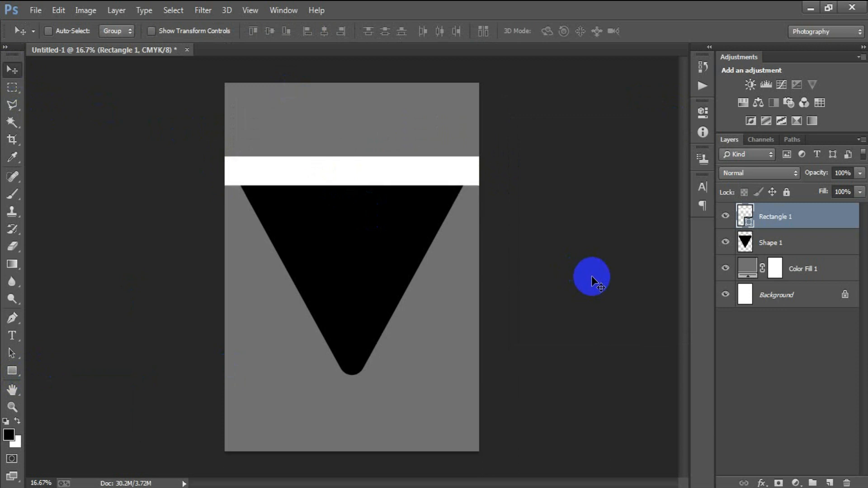
left_click(778, 299, "ctrl")
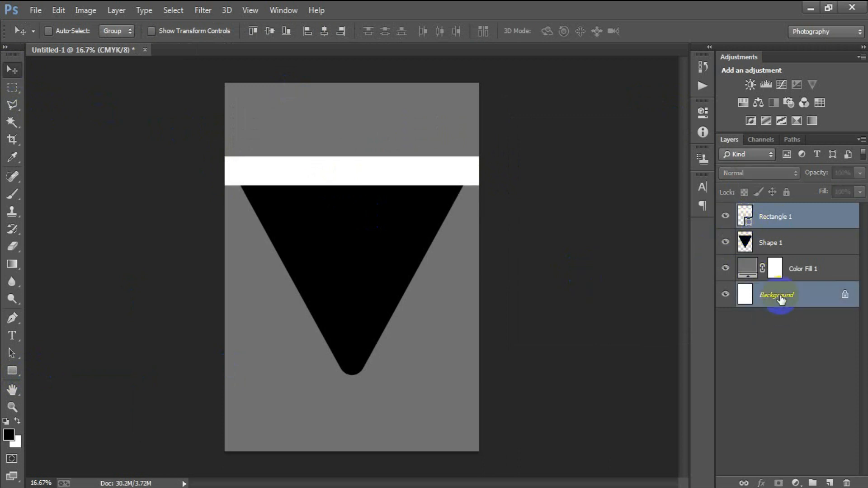
left_click(773, 218)
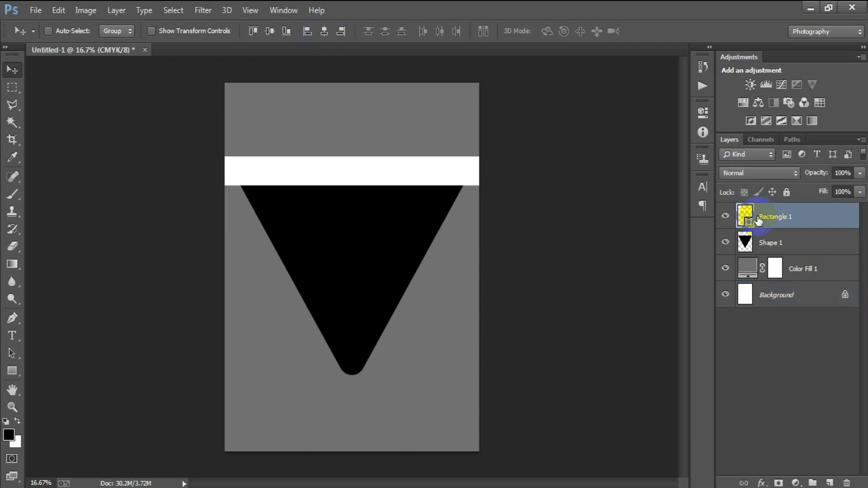
left_click(725, 216)
left_click(725, 216)
- Duplicate the white rectangle and move the copy down until it sits directly beneath the original
key("ctrl+j")
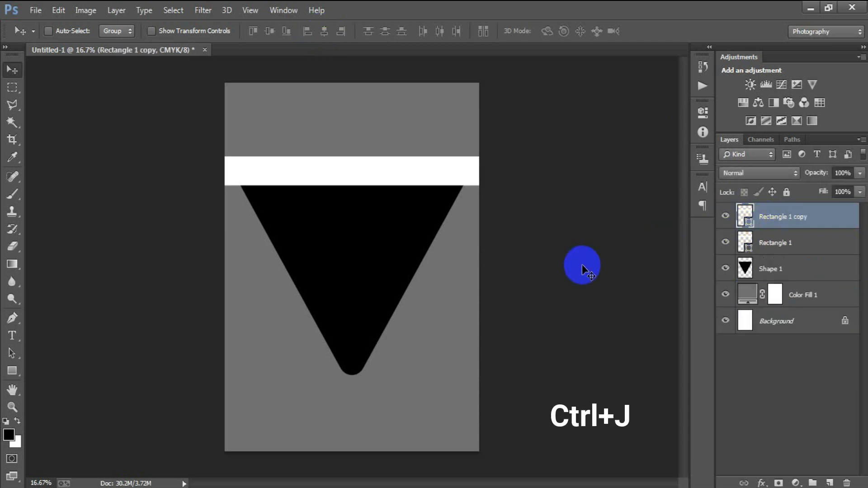
key("shift+Down")
key("shift+Down")
key("shift+Down")
key("shift+Down")
key("shift+Down")
key("shift+Down")
key("shift+Down")
key("shift+Down")
key("shift+Down")
key("shift+Down")
key("shift+Down")
key("shift+Down")
key("shift+Down")
key("shift+Down")
key("shift+Down")
key("shift+Down")
key("shift+Down")
key("shift+Down")
key("shift+Down")
key("shift+Down")
key("shift+Down")
key("shift+Down")
key("shift+Down")
key("shift+Down")
key("shift+Down")
key("shift+Down")
key("shift+Down")
key("shift+Down")
key("shift+Down")
key("shift+Down")
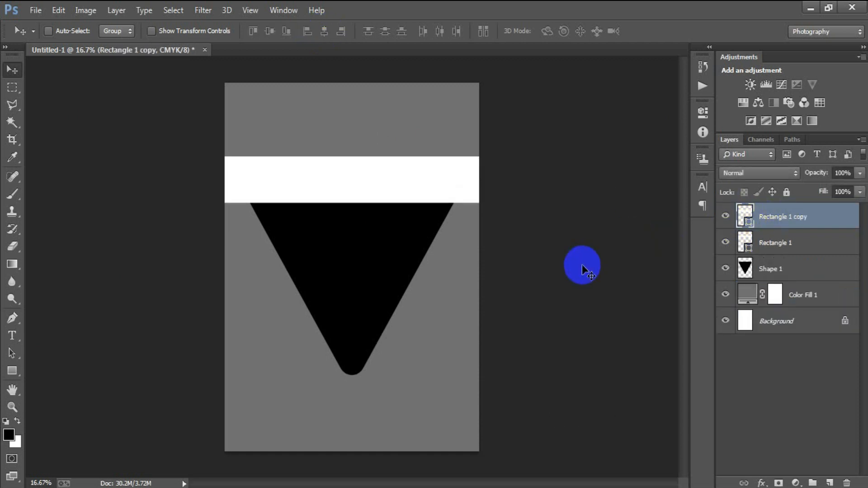
key("shift+Down")
key("shift+Down")
key("shift+Down")
key("shift+Down")
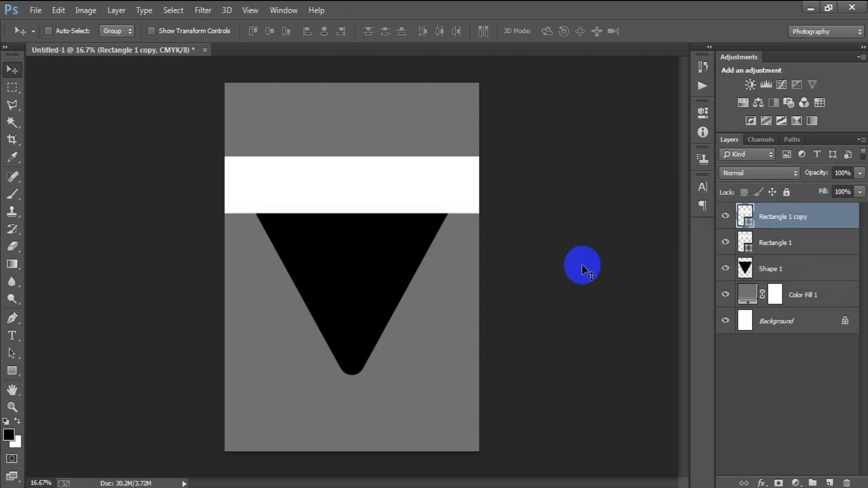
key("Up")
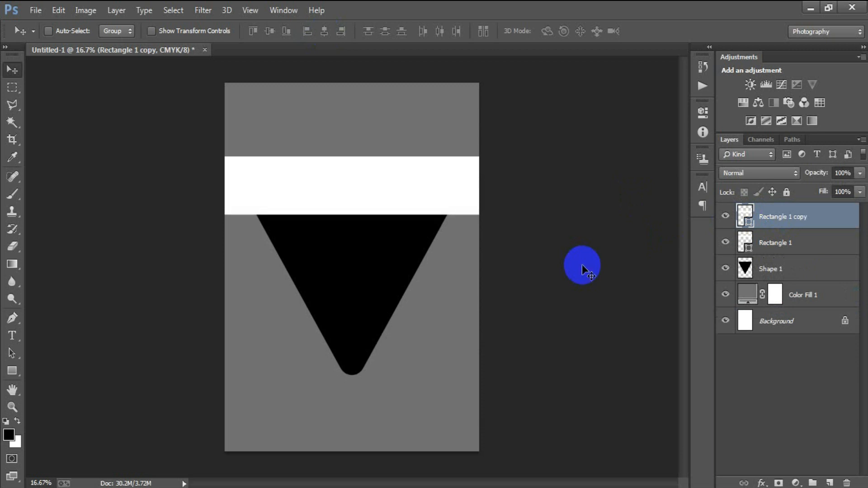
- Duplicate the second rectangle and move the copy down to form a third bar flush beneath it
key("ctrl+j")
key("shift+Down")
key("shift+Down")
key("shift+Down")
key("shift+Down")
key("shift+Down")
key("shift+Down")
key("shift+Down")
key("shift+Down")
key("shift+Down")
key("shift+Down")
key("shift+Down")
key("shift+Down")
key("shift+Down")
key("shift+Down")
key("shift+Down")
key("shift+Down")
key("shift+Down")
key("shift+Down")
key("shift+Down")
key("shift+Down")
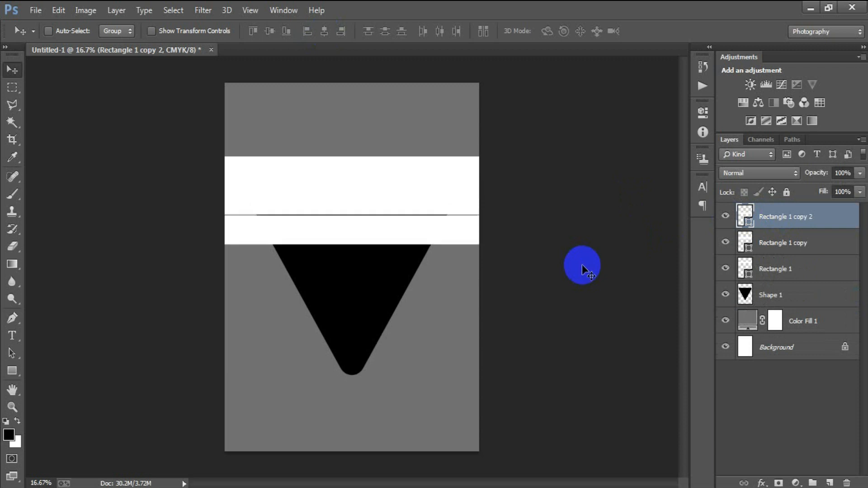
key("shift+Down")
key("shift+Down")
key("shift+Down")
key("shift+Down")
key("shift+Down")
key("shift+Down")
key("Up")
key("Up")
key("Up")
key("Up")
key("Up")
key("Up")
key("Up")
key("Up")
key("Up")
key("Up")
key("Up")
key("Up")
key("Up")
key("Up")
key("Up")
key("Up")
key("Up")
key("Up")
key("Up")
key("Up")
key("Up")
key("Up")
key("Up")
key("Up")
key("Up")
key("Up")
key("Up")
key("Up")
key("Up")
key("Up")
key("Up")
key("Up")
key("Up")
key("Up")
key("Up")
key("Up")
key("Up")
key("Up")
key("Up")
key("Up")
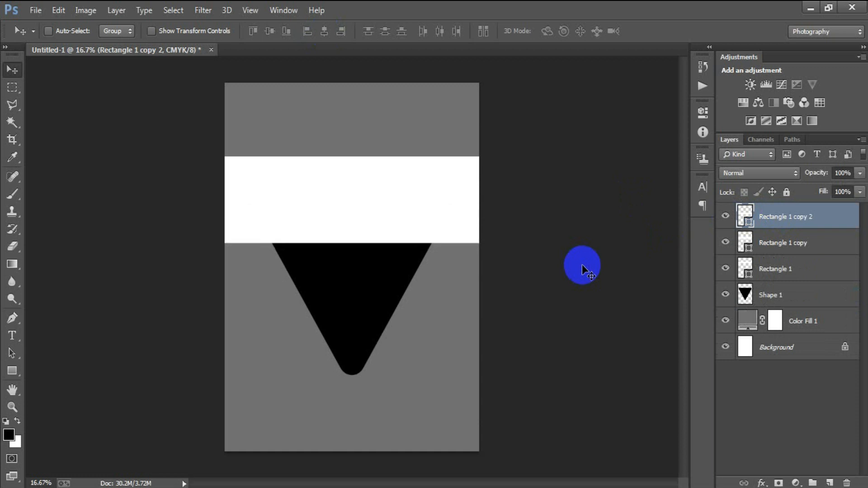
- Duplicate the three white bars together and move the copies down until they sit flush beneath the originals
left_click(832, 272, "shift")
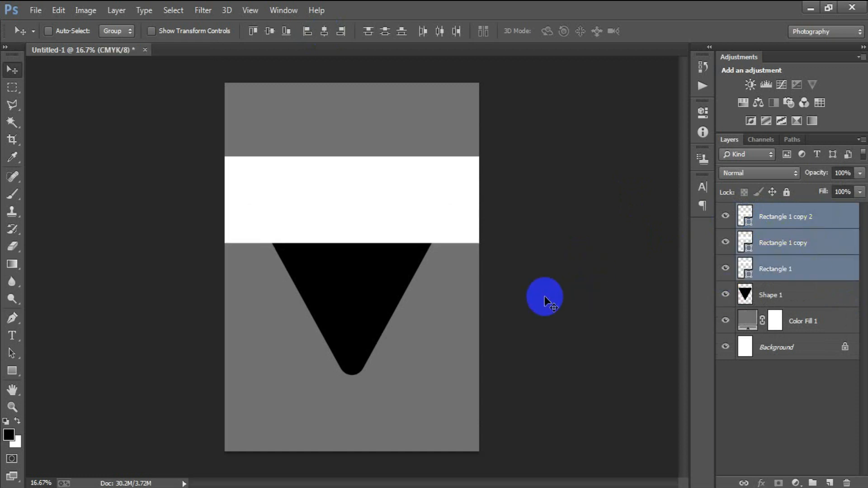
key("ctrl+j")
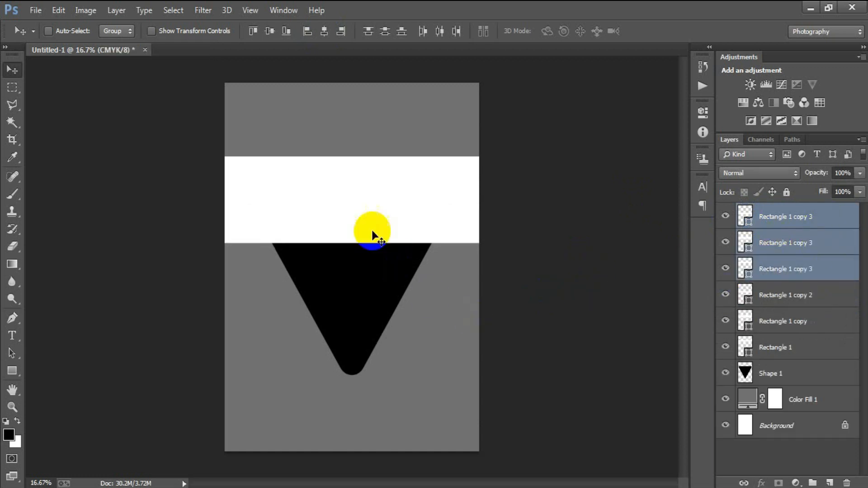
key("shift+Down")
key("shift+Down")
key("shift+Down")
key("shift+Down")
key("shift+Down")
key("shift+Down")
key("shift+Down")
key("shift+Down")
key("shift+Down")
key("shift+Down")
key("shift+Down")
key("shift+Down")
key("shift+Down")
key("shift+Down")
key("shift+Down")
key("shift+Down")
key("shift+Down")
key("shift+Down")
key("shift+Down")
key("shift+Down")
key("shift+Down")
key("shift+Down")
key("shift+Down")
key("shift+Down")
key("shift+Down")
key("shift+Down")
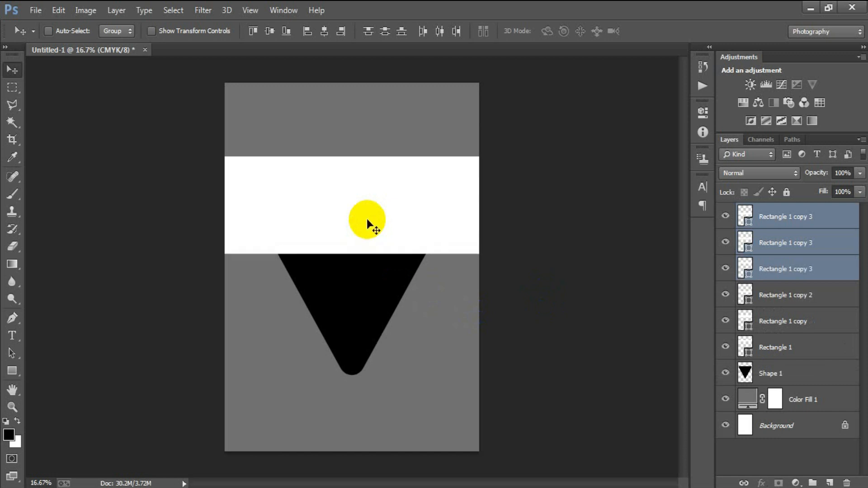
key("shift+Down")
key("shift+Down")
key("shift+Down")
key("shift+Down")
key("shift+Down")
key("shift+Down")
key("shift+Down")
key("shift+Down")
key("shift+Down")
key("shift+Down")
key("shift+Down")
key("shift+Down")
key("shift+Down")
key("shift+Down")
key("shift+Down")
key("shift+Down")
key("shift+Down")
key("shift+Down")
key("shift+Down")
key("shift+Down")
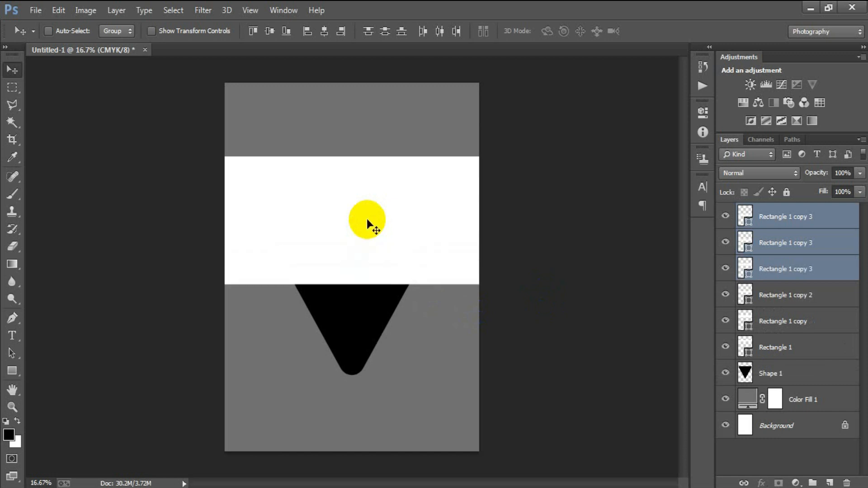
key("shift+Down")
key("shift+Down")
key("shift+Down")
key("shift+Down")
key("shift+Down")
key("shift+Down")
key("shift+Down")
key("shift+Down")
key("shift+Down")
key("shift+Down")
key("shift+Down")
key("shift+Down")
key("shift+Down")
key("shift+Down")
key("shift+Down")
key("shift+Down")
key("shift+Down")
key("shift+Down")
key("shift+Down")
key("shift+Down")
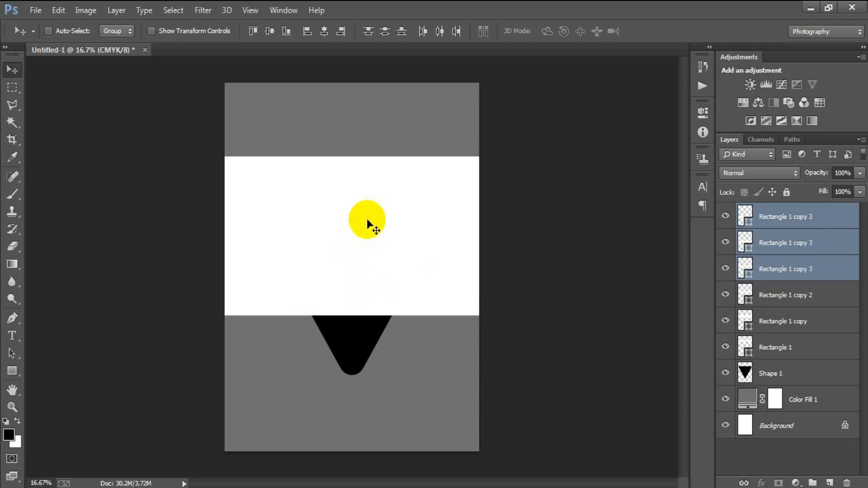
key("shift+Up")
key("shift+Up")
key("shift+Up")
key("shift+Up")
key("shift+Up")
key("shift+Up")
key("shift+Up")
key("shift+Up")
key("shift+Up")
key("shift+Up")
key("shift+Up")
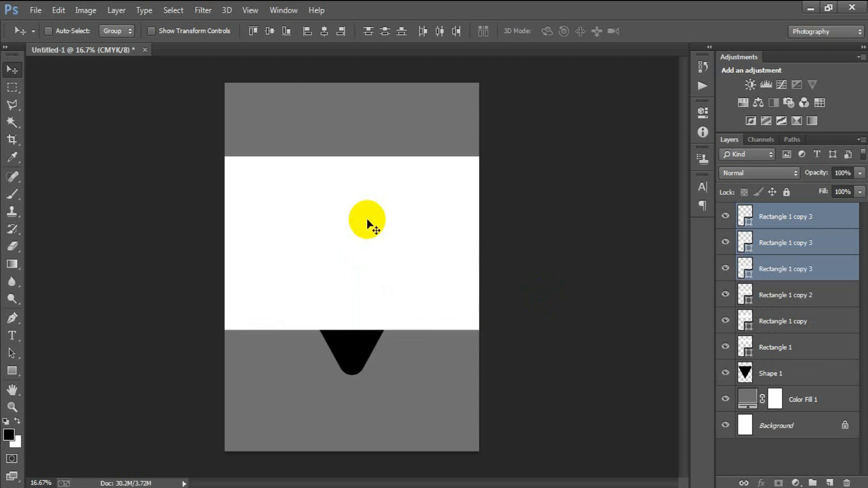
- Duplicate the two lowest white bars and move the copies down until they sit flush beneath the stack, extending it past the triangle's tip
left_click(771, 219)
left_click(784, 244, "shift")
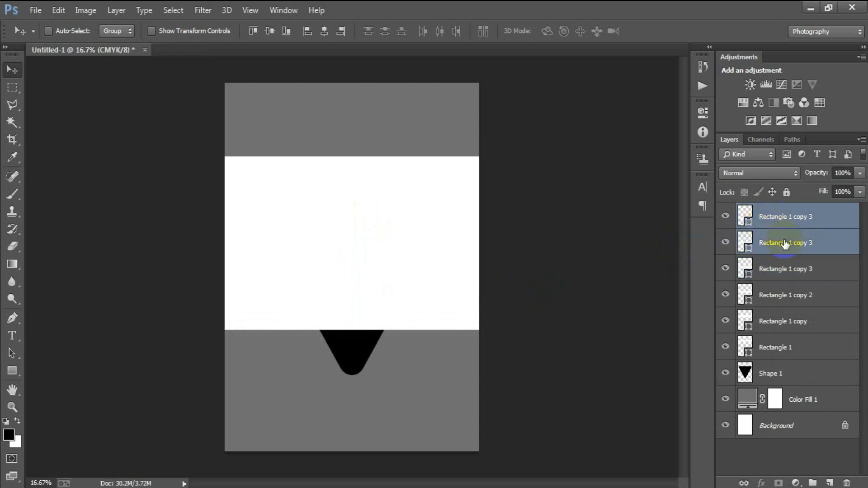
key("ctrl+j")
key("shift+Down")
key("shift+Down")
key("shift+Down")
key("shift+Down")
key("shift+Down")
key("shift+Down")
key("shift+Down")
key("shift+Down")
key("shift+Down")
key("shift+Down")
key("shift+Down")
key("shift+Down")
key("shift+Down")
key("shift+Down")
key("shift+Down")
key("shift+Down")
key("shift+Down")
key("shift+Down")
key("shift+Down")
key("shift+Down")
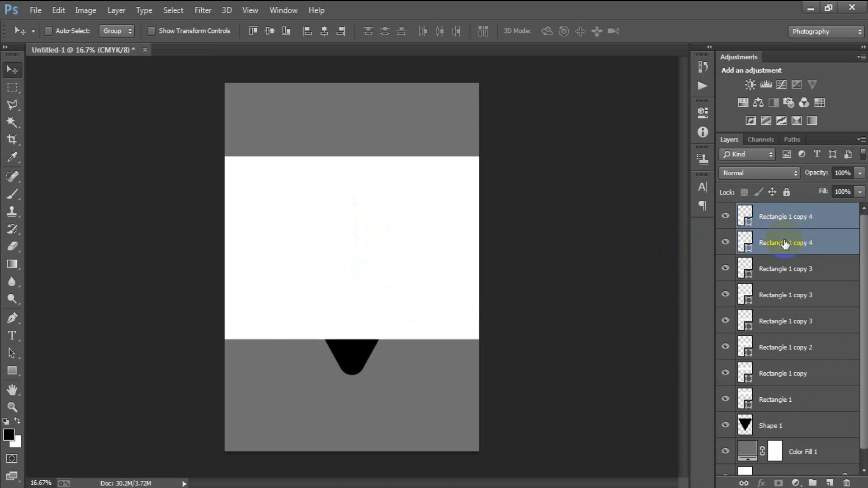
key("shift+Down")
key("shift+Down")
key("shift+Down")
key("shift+Down")
key("shift+Down")
key("shift+Down")
key("shift+Down")
key("shift+Down")
key("shift+Down")
key("shift+Down")
key("shift+Down")
key("shift+Down")
key("shift+Down")
key("shift+Down")
key("shift+Down")
key("shift+Down")
key("shift+Down")
key("shift+Down")
key("shift+Down")
key("shift+Down")
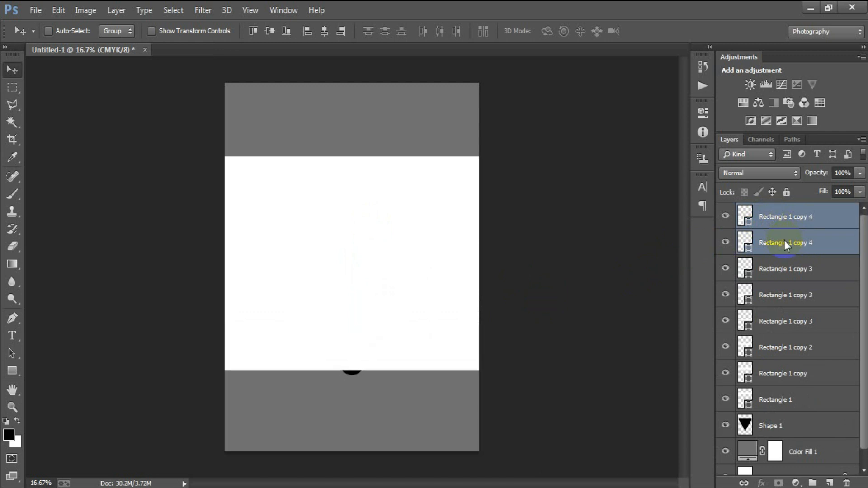
key("shift+Down")
key("shift+Down")
key("shift+Down")
key("shift+Down")
key("shift+Down")
key("shift+Down")
key("shift+Down")
key("shift+Down")
key("shift+Down")
key("shift+Down")
key("shift+Down")
key("shift+Down")
key("shift+Down")
key("shift+Up")
key("shift+Up")
key("shift+Up")
key("shift+Up")
key("shift+Up")
key("shift+Up")
key("shift+Up")
key("shift+Up")
key("shift+Up")
key("shift+Up")
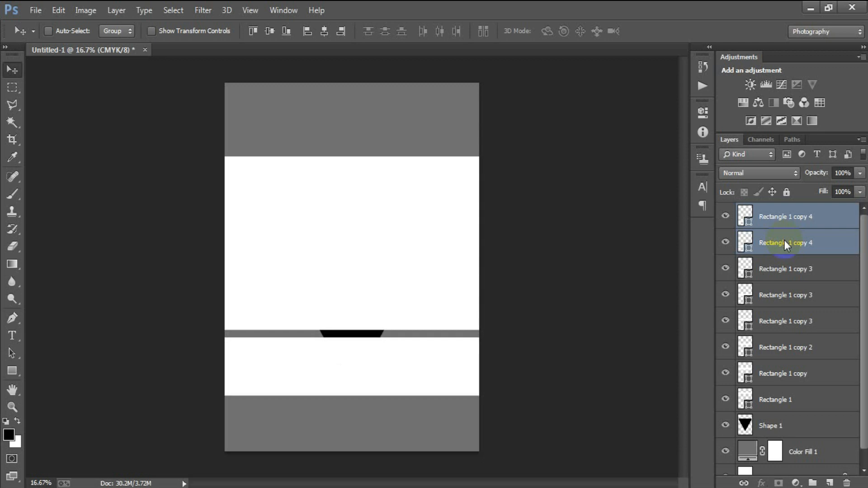
key("shift+Up")
key("shift+Up")
key("shift+Up")
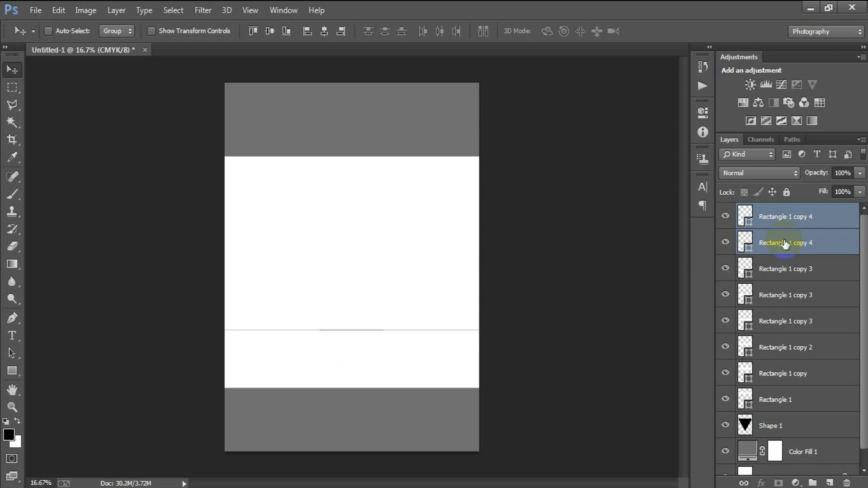
key("shift+Up")
key("shift+Up")
key("shift+Up")
left_click(723, 217)
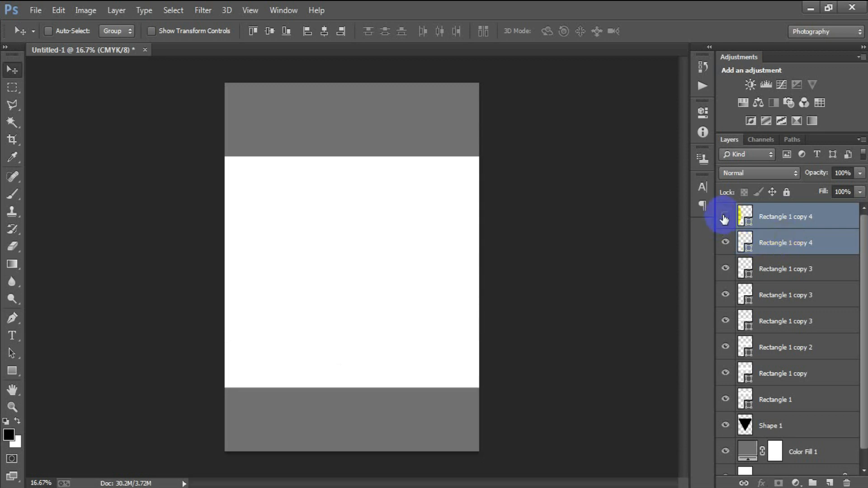
left_click(724, 216)
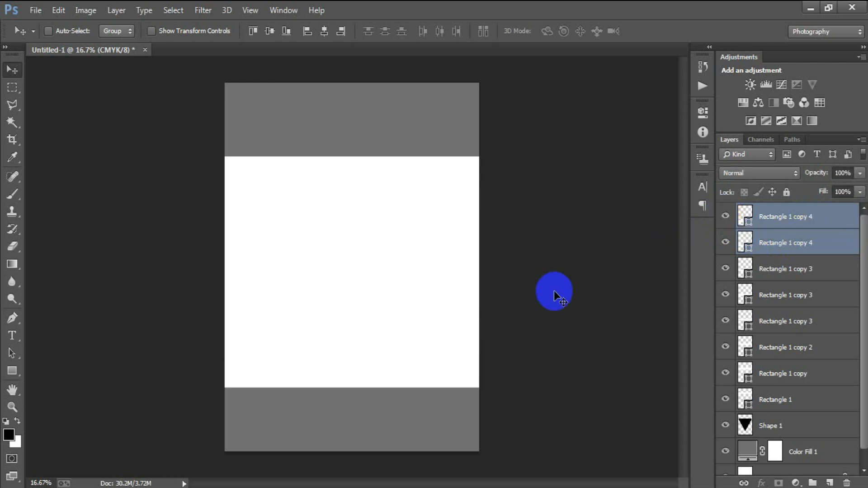
- Set the fill color of the topmost white bar to 156D83
left_click(789, 401)
left_click(726, 400)
left_click(725, 400)
double_click(748, 396)
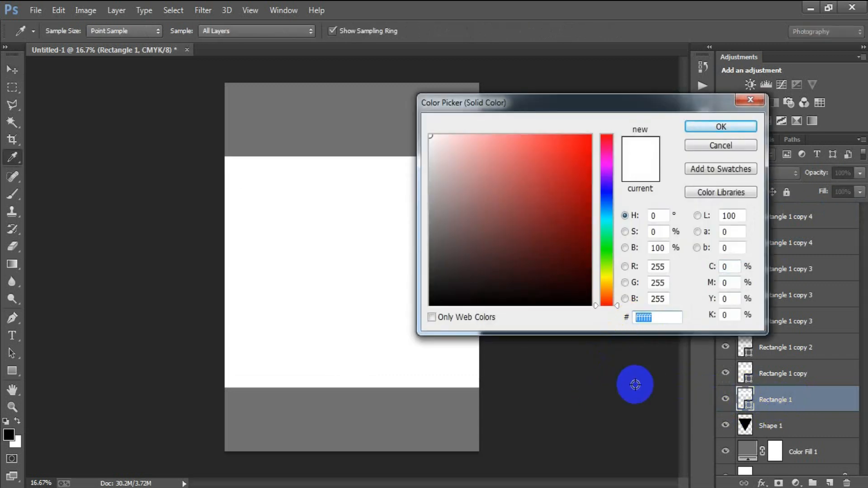
type("4")
key("BackSpace")
type("156")
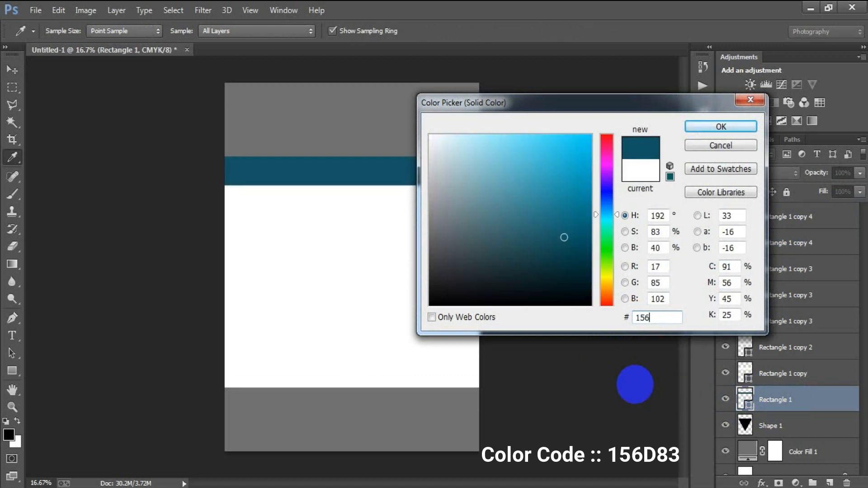
type("D83")
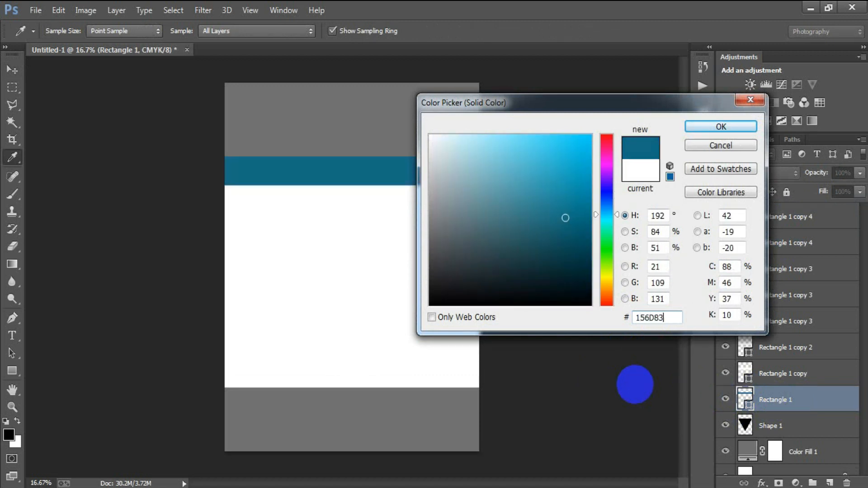
left_click(711, 128)
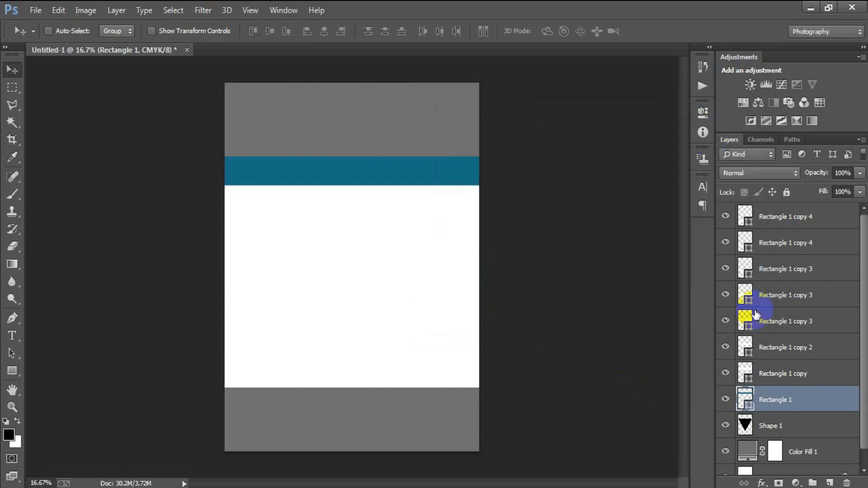
- Set the fill color of the second bar from the top to 259FA2
left_click(747, 375)
left_click(725, 375)
left_click(725, 375)
left_click(725, 374)
left_click(725, 374)
double_click(745, 373)
left_click(658, 317)
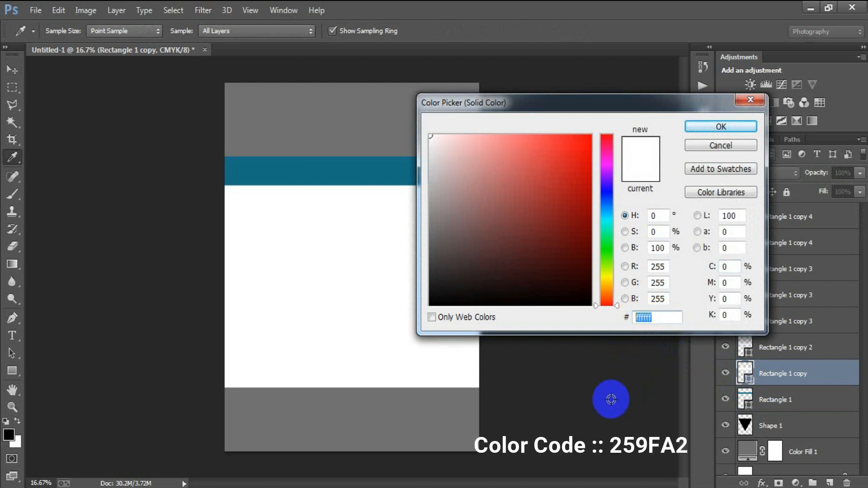
type("259")
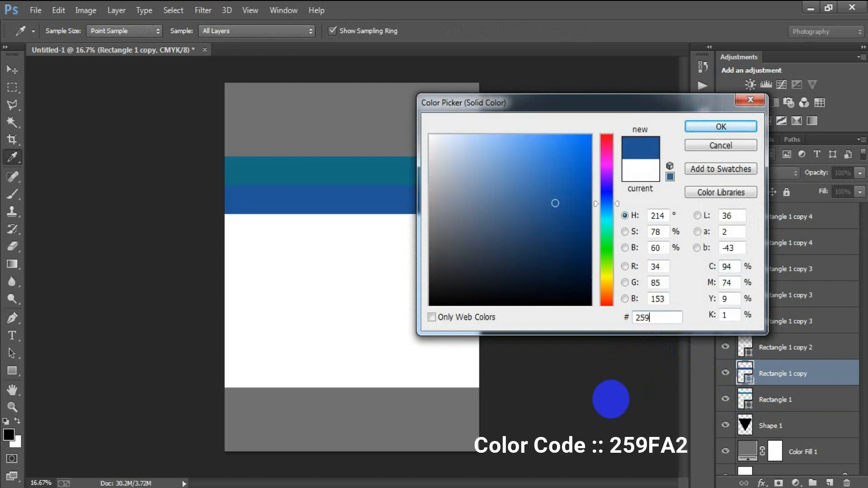
type("FA2")
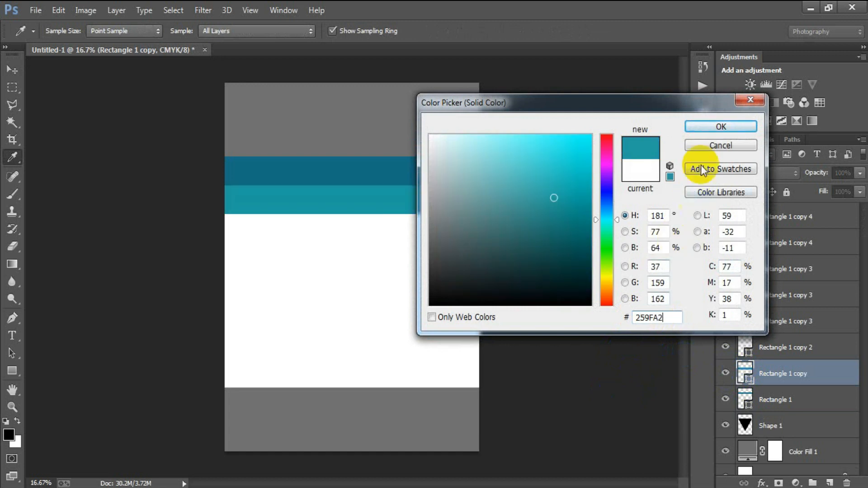
left_click(720, 127)
key("v")
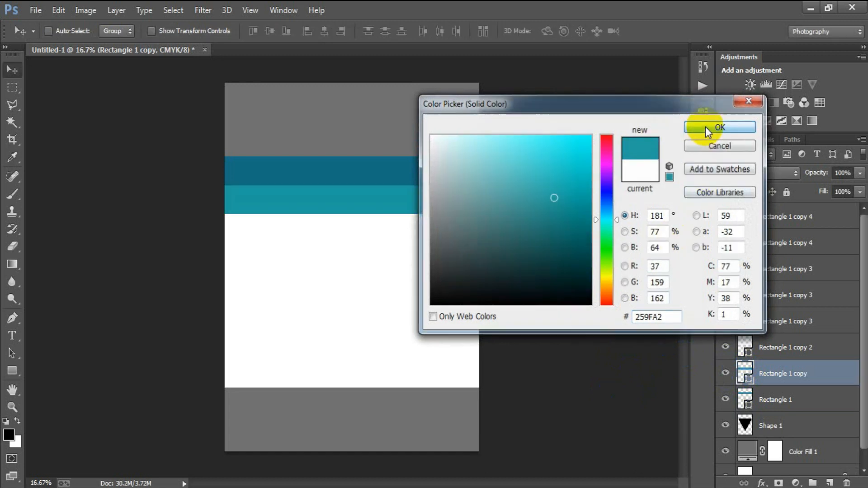
- Set the fill color of the third bar from the top to 4BB8B3
left_click(753, 348)
double_click(746, 347)
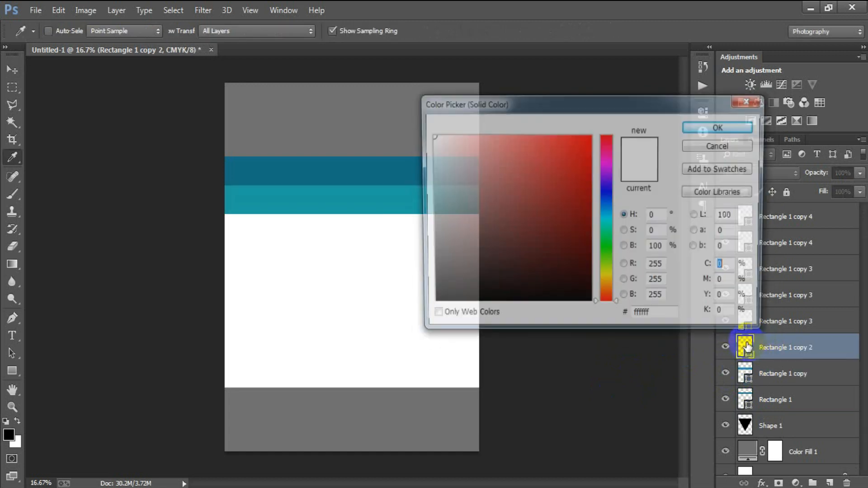
left_click(635, 317)
type("4")
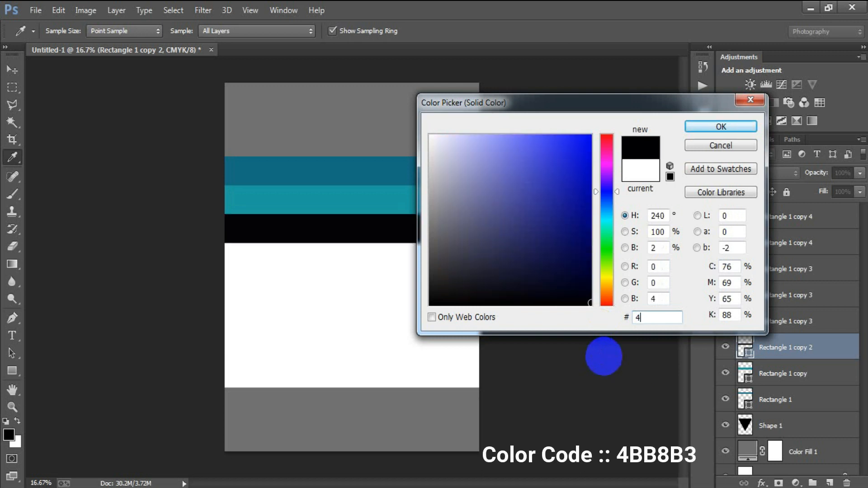
type("BB8B3")
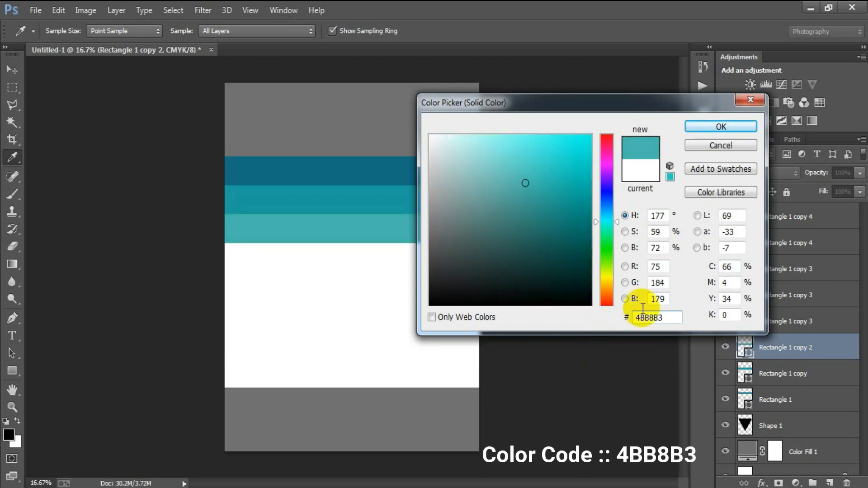
left_click(707, 127)
- Set the fill color of the fourth bar from the top to F6DBAC
left_click(775, 329)
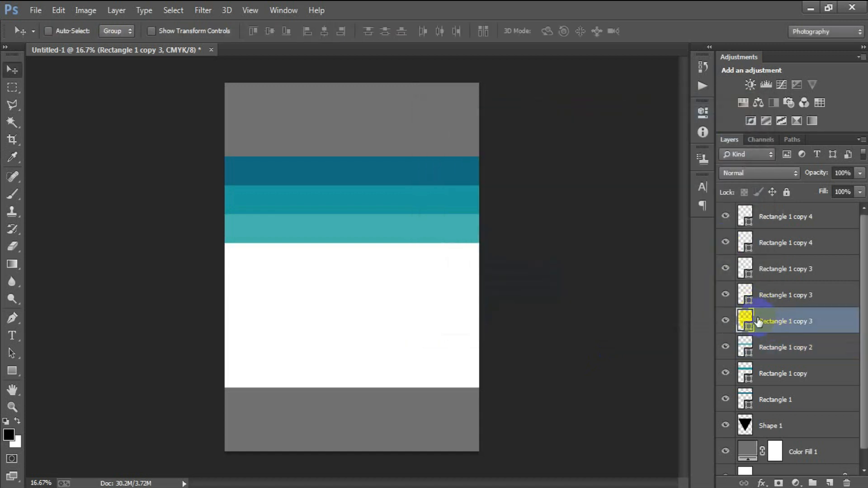
double_click(745, 318)
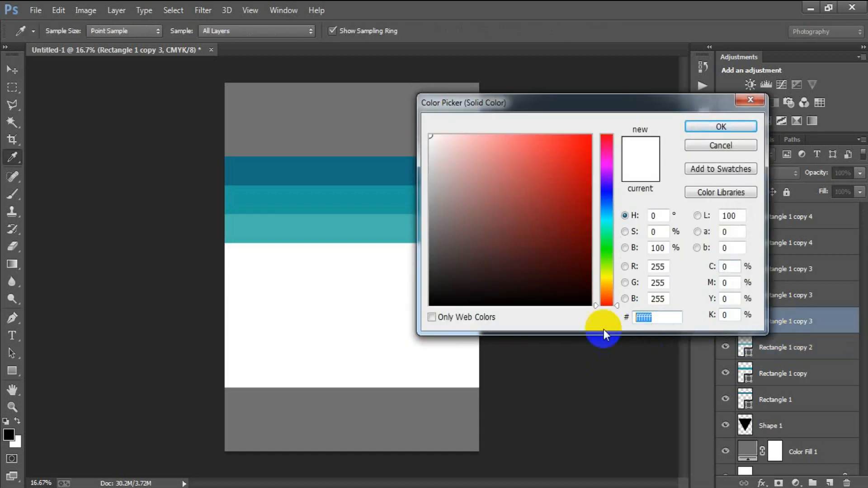
type("F6")
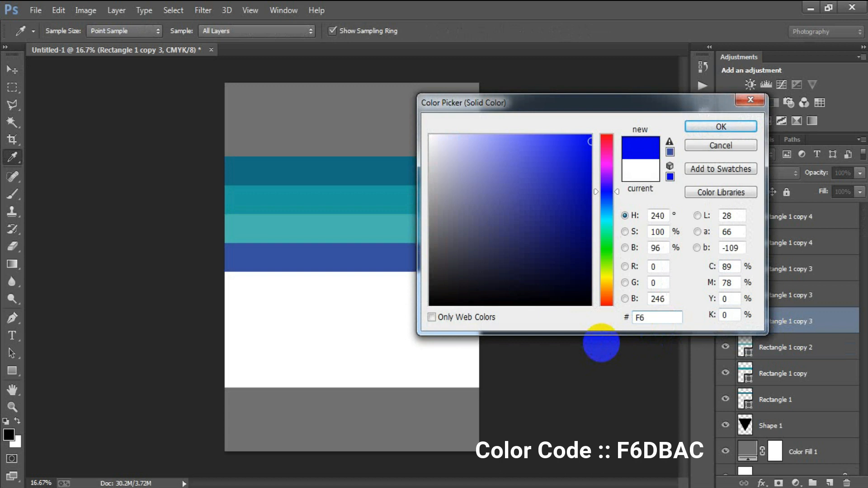
type("DBAC")
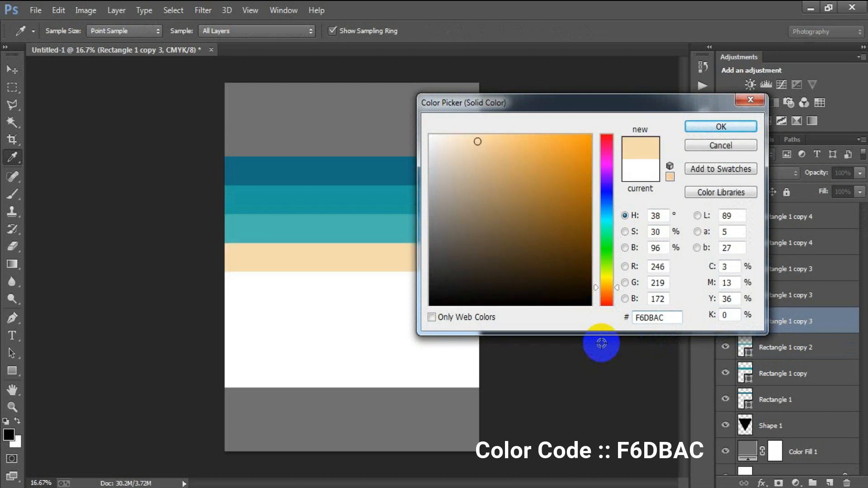
left_click(698, 129)
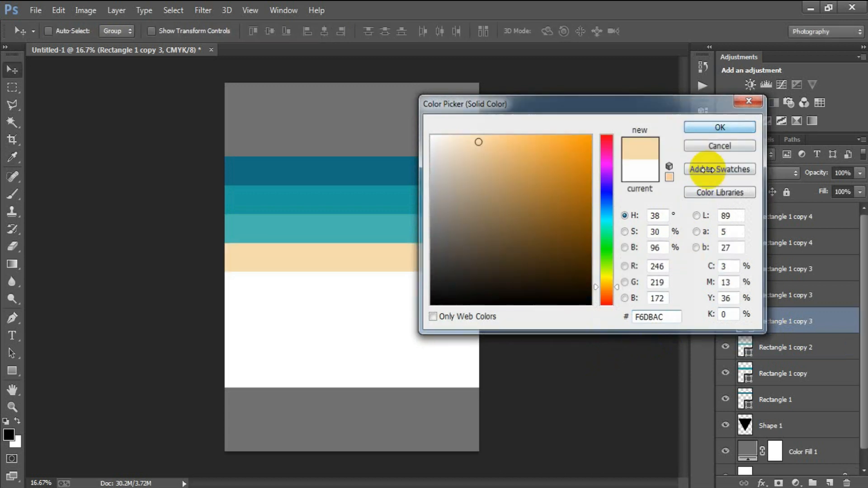
- Set the fill color of the fifth bar from the top to EEAF22
left_click(778, 302)
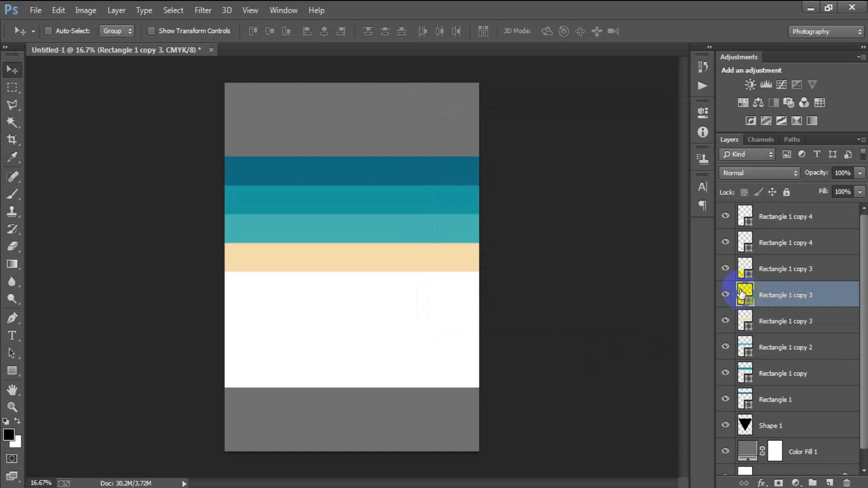
double_click(741, 294)
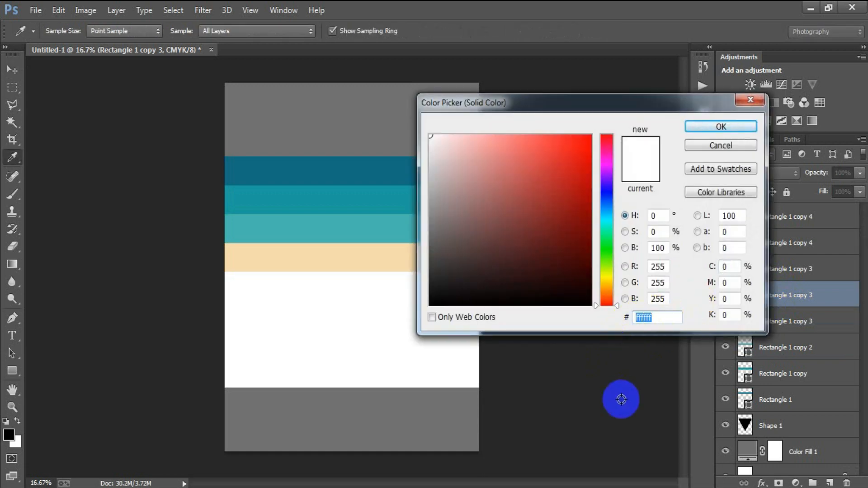
left_click(620, 399)
type("EE")
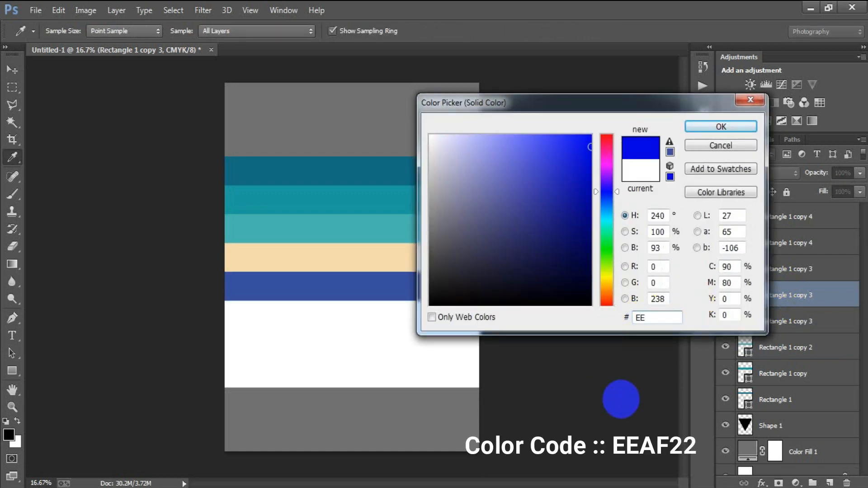
type("AF22")
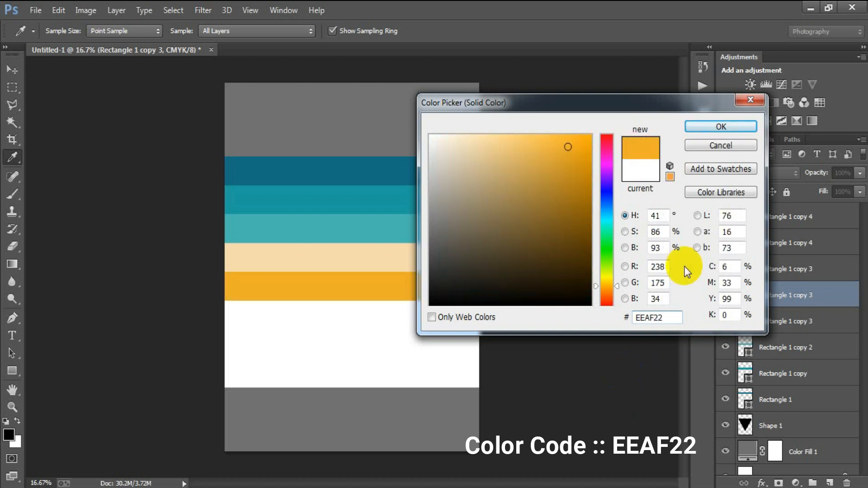
left_click(720, 126)
- Set the fill color of the sixth bar from the top to E4722B
left_click(744, 270)
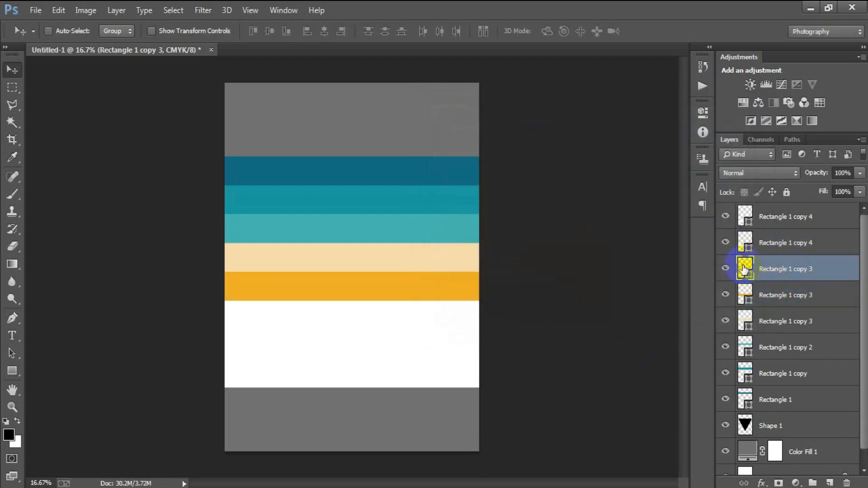
double_click(743, 268)
double_click(635, 317)
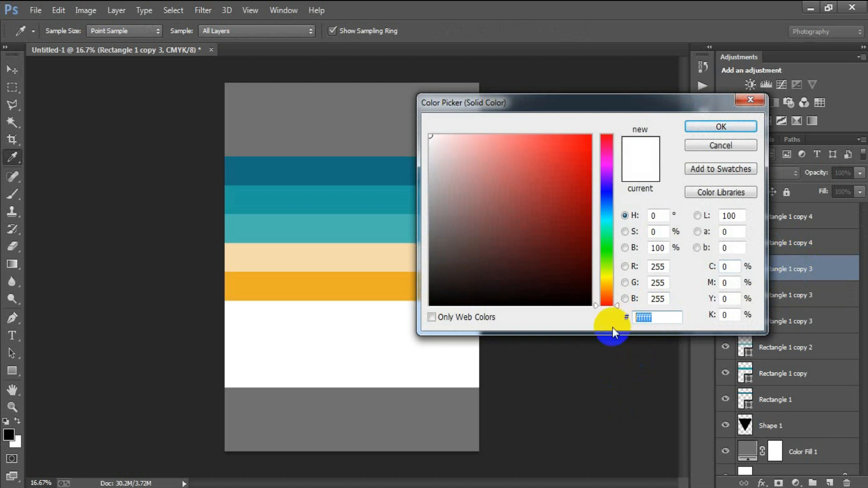
type("E")
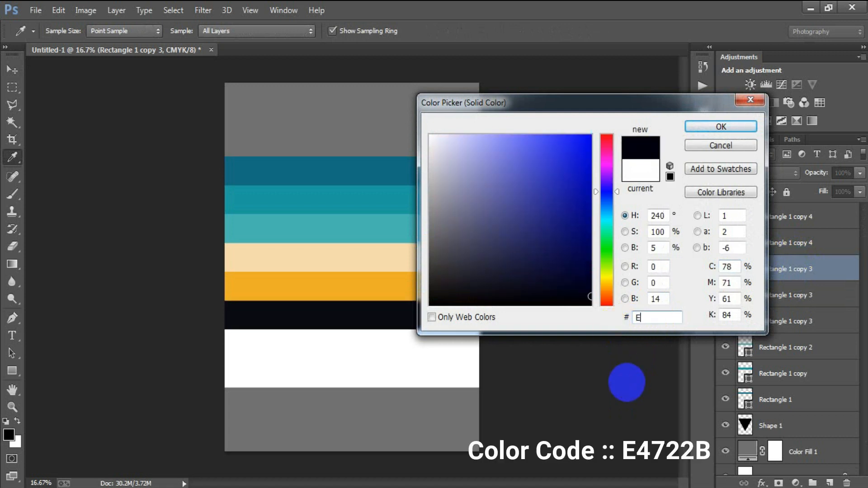
type("4722B")
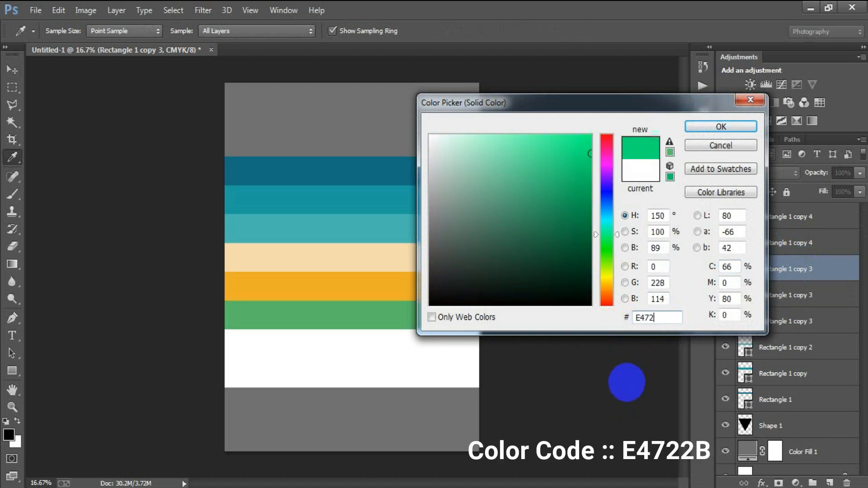
left_click(721, 127)
- Delete the two remaining white bars at the bottom of the stack
left_click(795, 217)
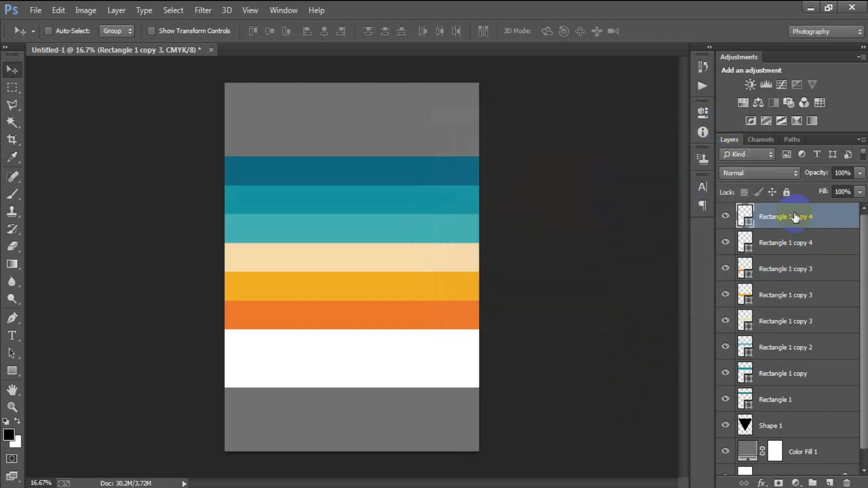
left_click(791, 243, "shift")
key("Delete")
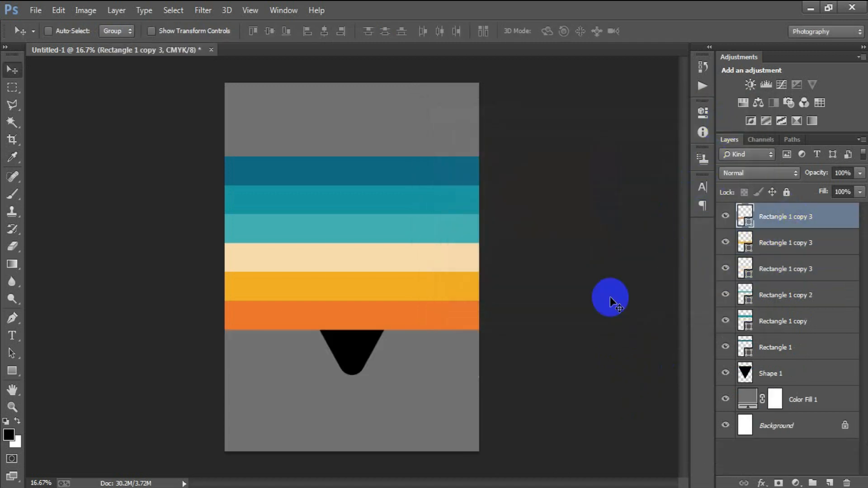
- Stretch the orange bar downward to about 288% of its height so that it covers the triangle's tip
left_click(725, 216)
left_click(725, 217)
key("ctrl+t")
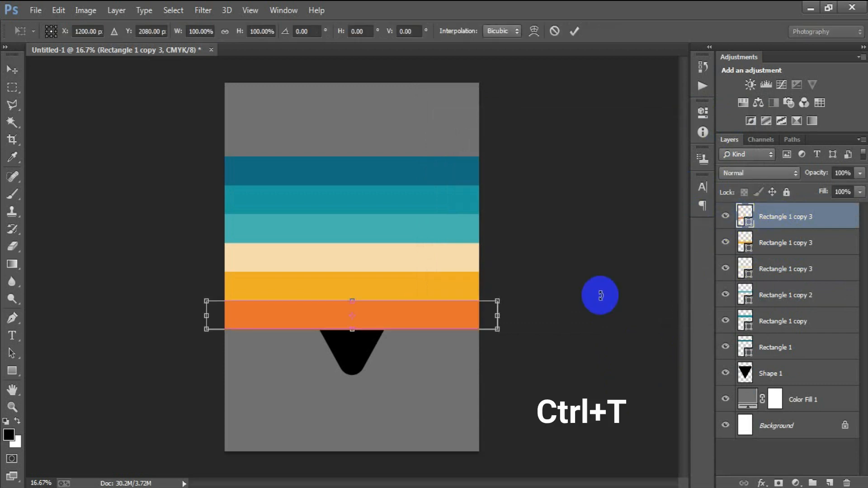
left_click_drag(352, 330, 352, 384)
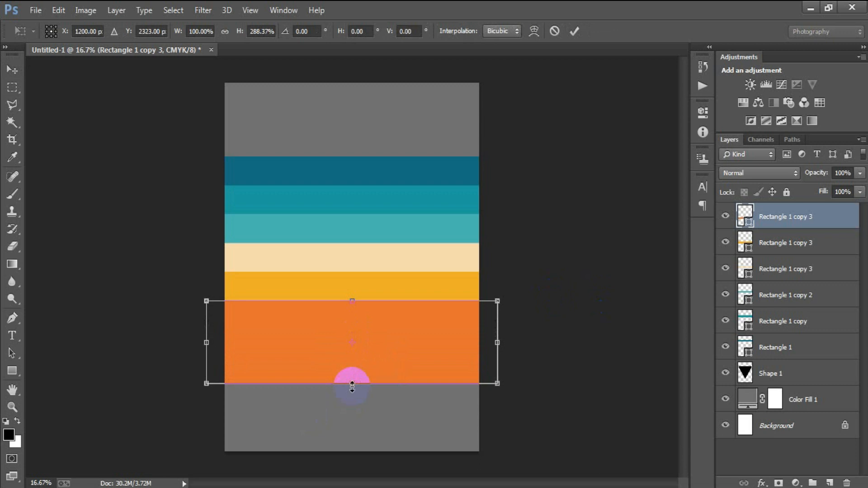
left_click(574, 31)
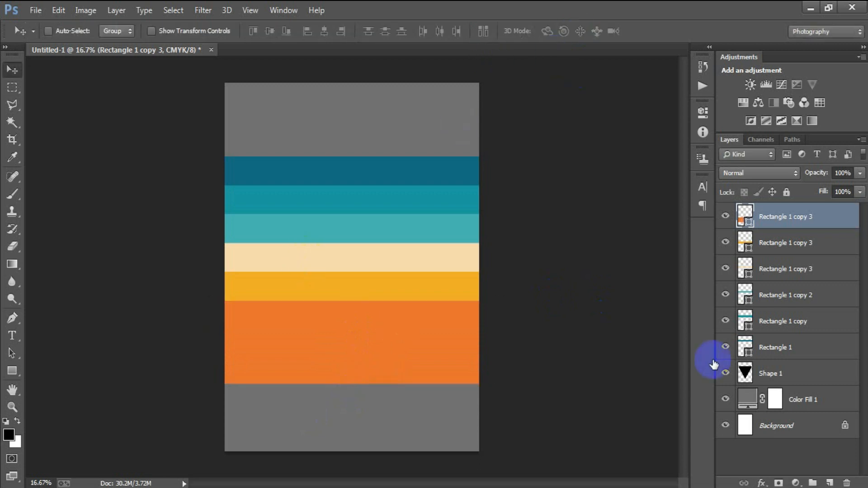
- Rasterize the six colored bar layers and merge them into a single layer
left_click(787, 352, "shift")
right_click(793, 256)
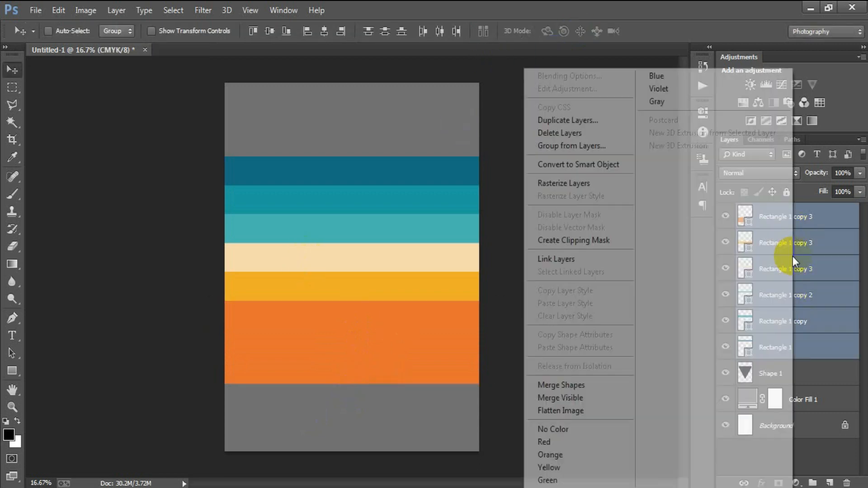
left_click(570, 184)
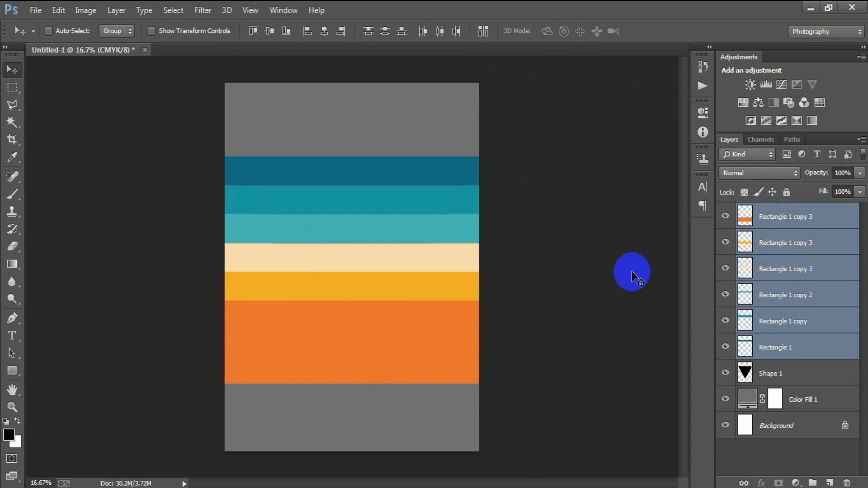
key("ctrl+e")
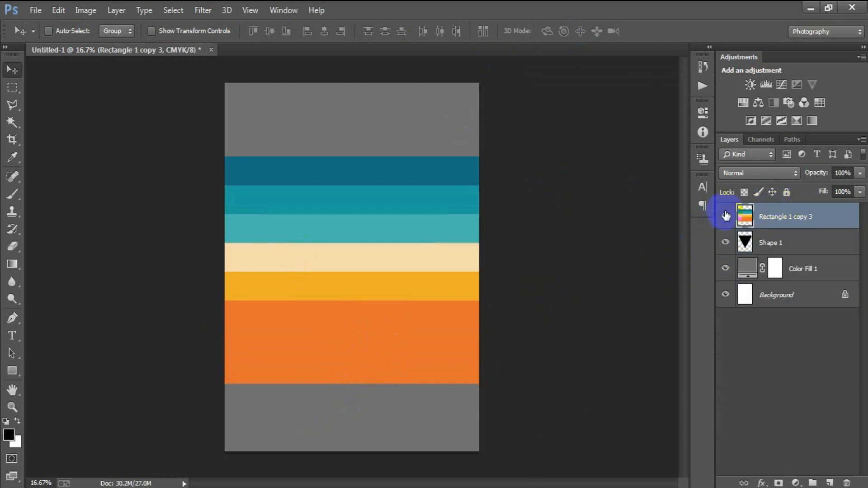
- Check the merged stripes against the triangle beneath and clip them to the triangle shape with a clipping mask
left_click(725, 217)
left_click(726, 217)
left_click(725, 217)
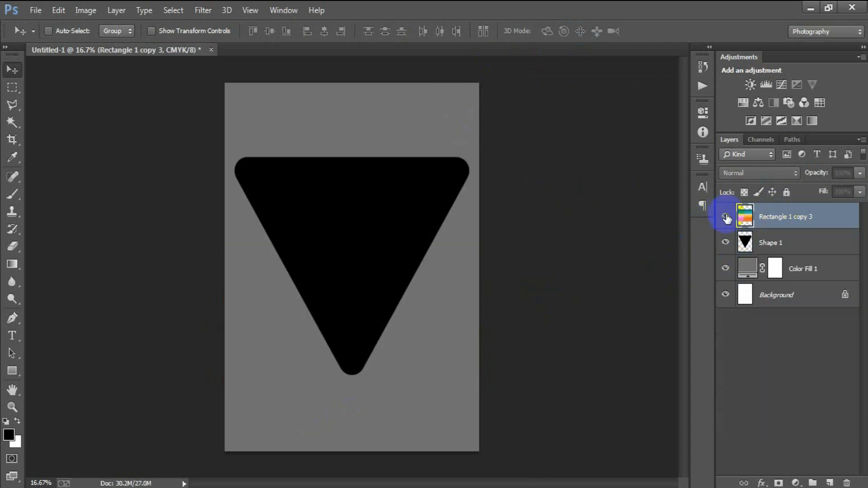
left_click(725, 217)
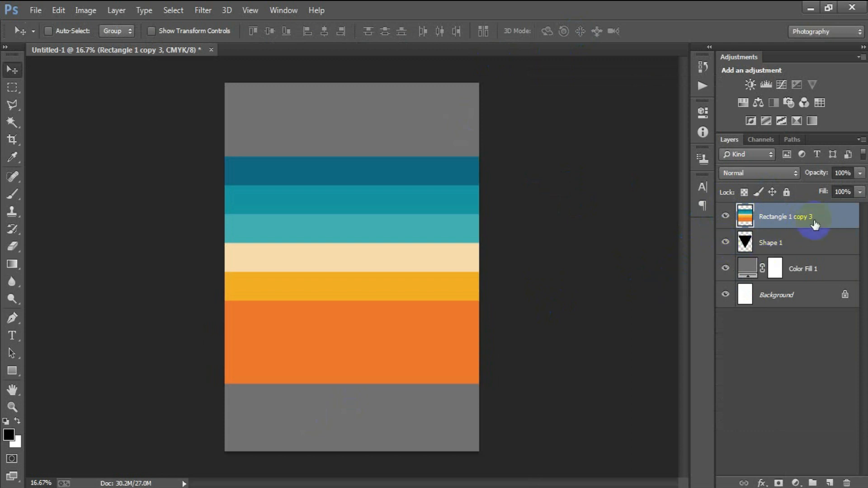
right_click(804, 213)
left_click(578, 241)
- Nudge the clipped stripes slightly downward to fine-tune their position inside the triangle
mouse_move(378, 270)
left_mouse_down()
mouse_move(374, 287)
mouse_move(375, 269)
left_mouse_up()
key("Down")
key("Down")
key("Down")
key("Down")
key("Down")
key("Down")
key("Up")
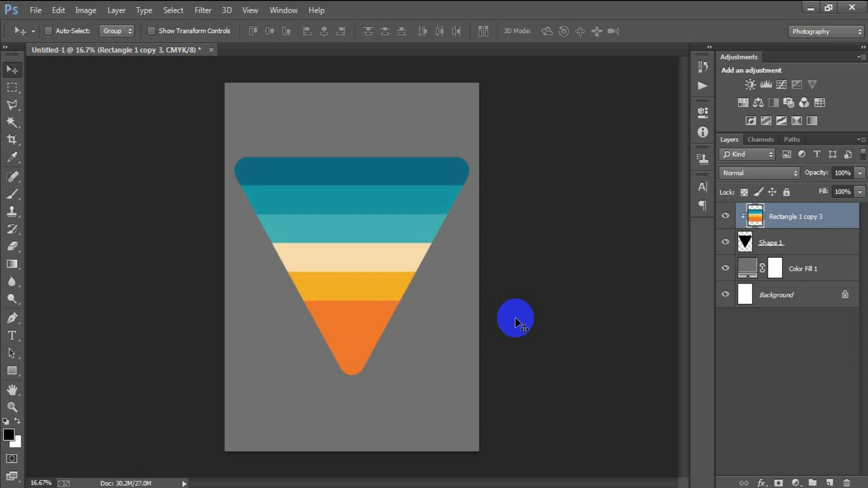
- Merge the clipped stripes with the triangle shape into one layer and toggle its visibility to check the result
left_click(391, 320)
left_click(763, 271)
left_click(777, 244, "shift")
key("ctrl+e")
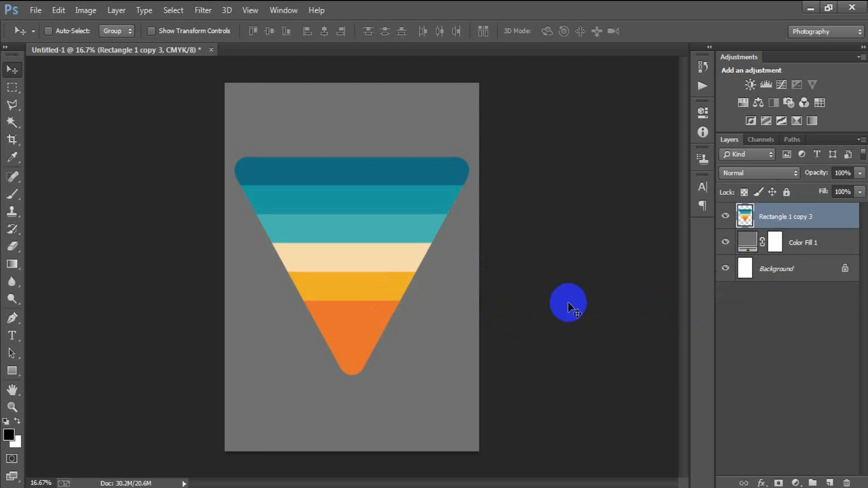
left_click(725, 216)
left_click(724, 216)
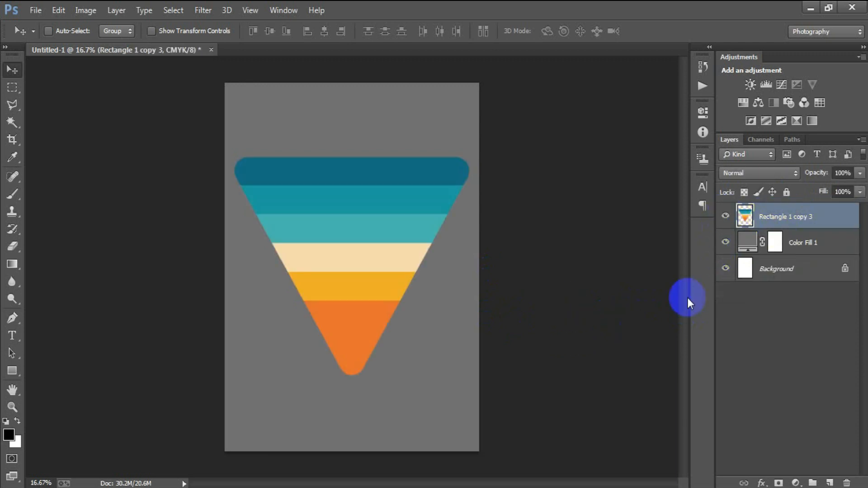
- Open the dog head EPS file whose name ends in 000006, rasterizing it at a resolution of 300 pixels/inch
left_click(38, 10)
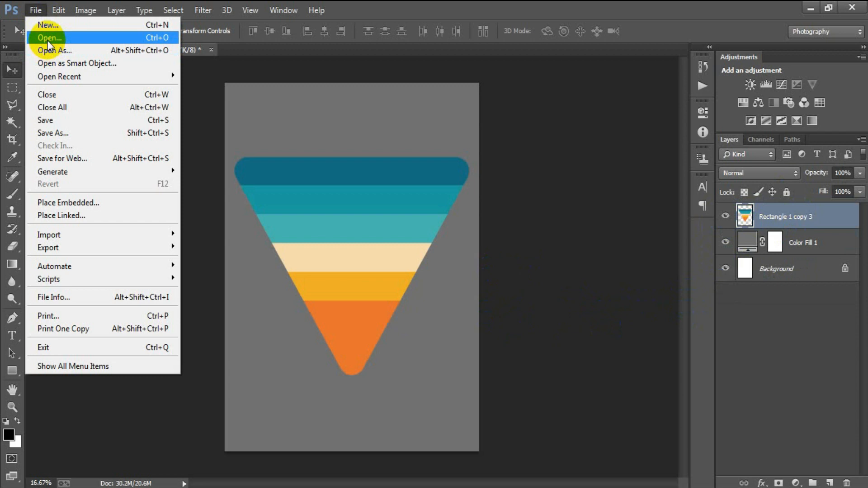
left_click(48, 40)
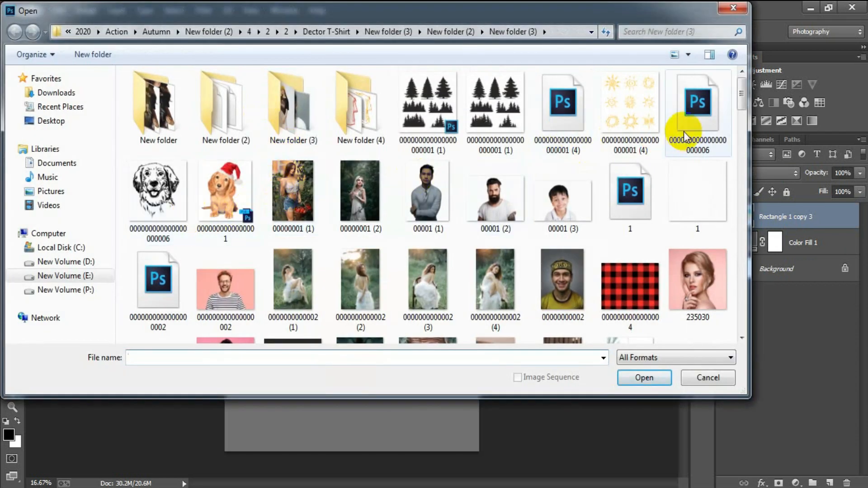
left_click(686, 135)
left_click(630, 379)
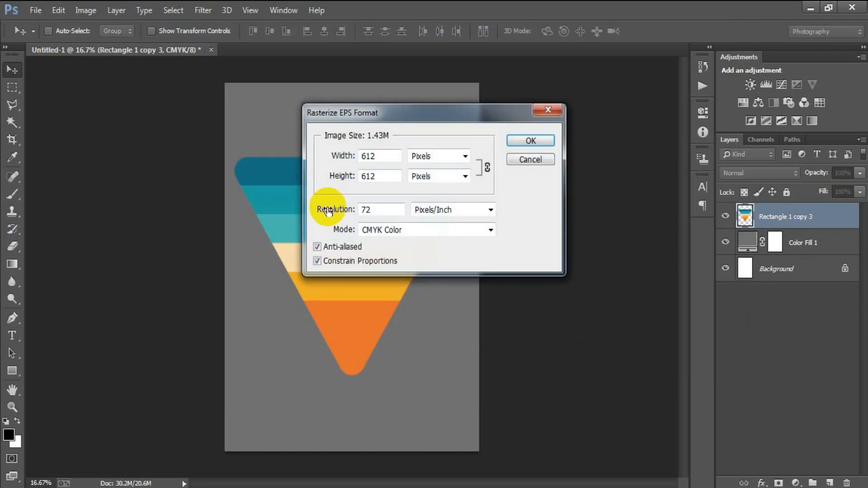
double_click(379, 210)
type("300")
key("Return")
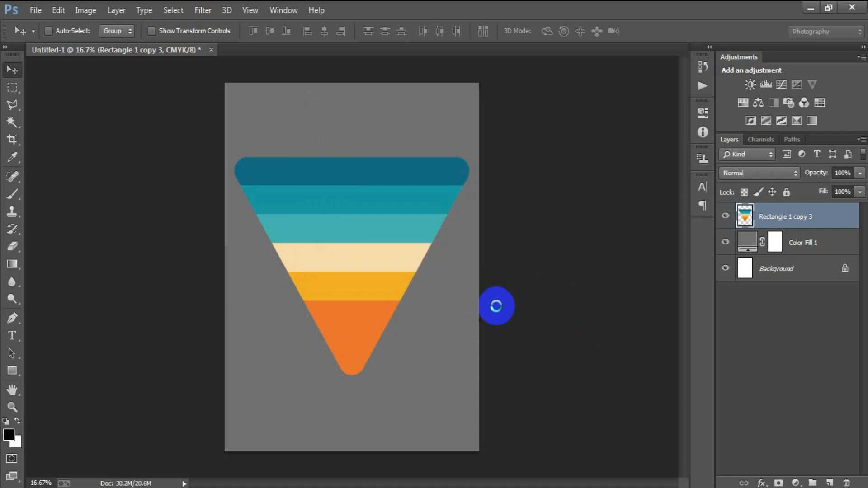
- Bring the dog head artwork into the poster document as a new layer above the striped triangle and close its source file
left_click_drag(207, 67, 367, 55)
left_click_drag(310, 77, 367, 258)
left_click(381, 50)
left_click(429, 202)
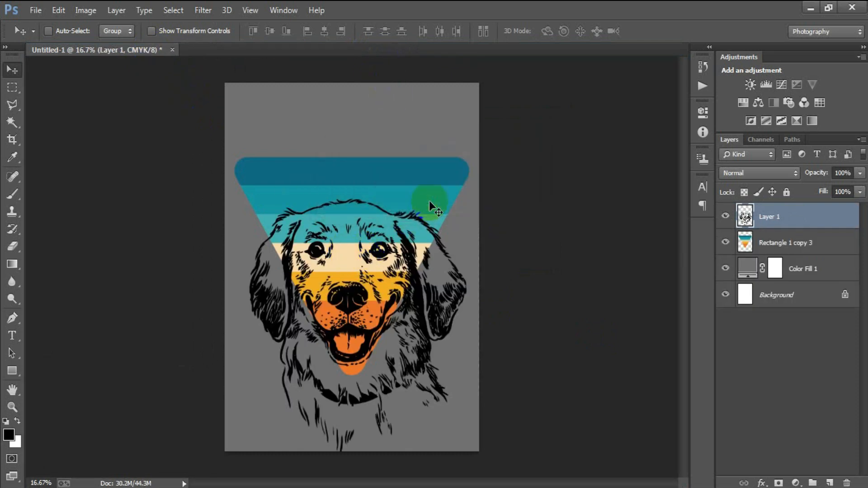
- Scale the dog head down proportionally so that it fits in the upper middle of the striped triangle
key("ctrl+t")
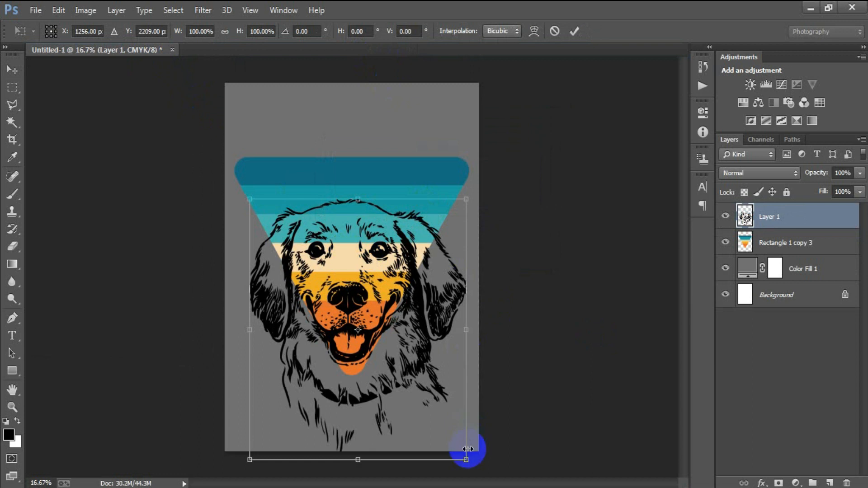
left_click_drag(466, 460, 355, 274)
left_click(574, 38)
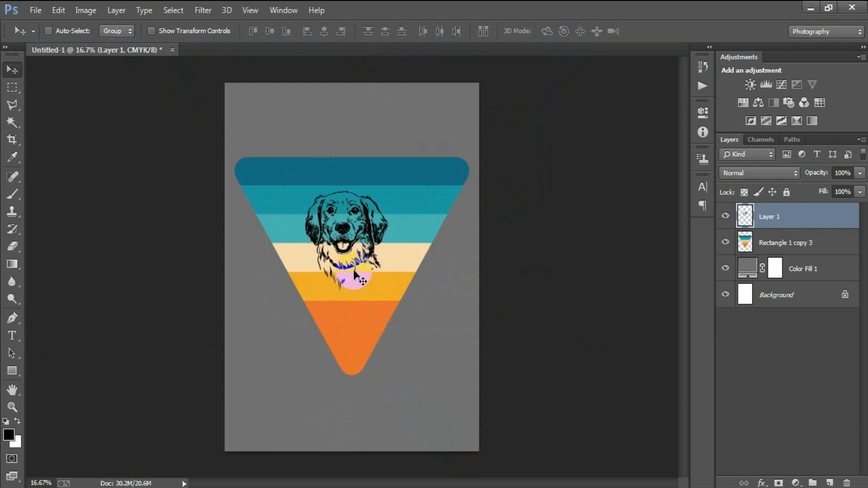
key("ctrl+t")
left_click(386, 290)
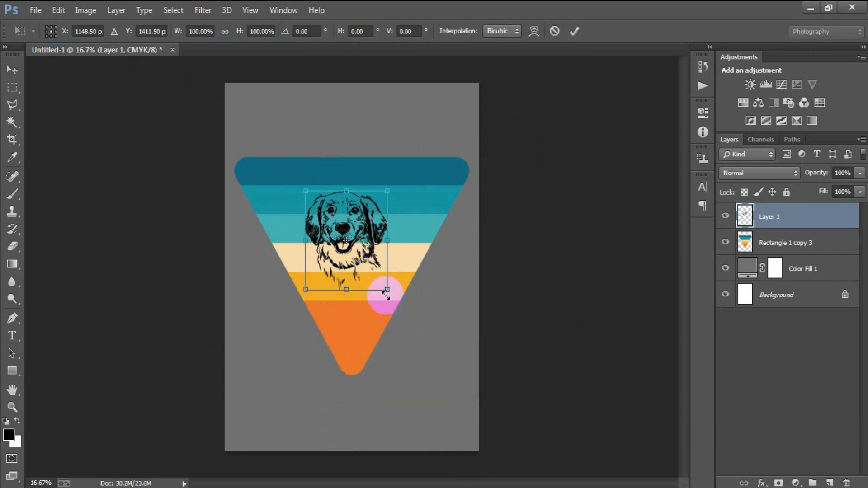
left_click_drag(385, 289, 390, 293)
left_click(573, 29)
- Center the dog head horizontally on the background and nudge it slightly down within the triangle
left_click(774, 293)
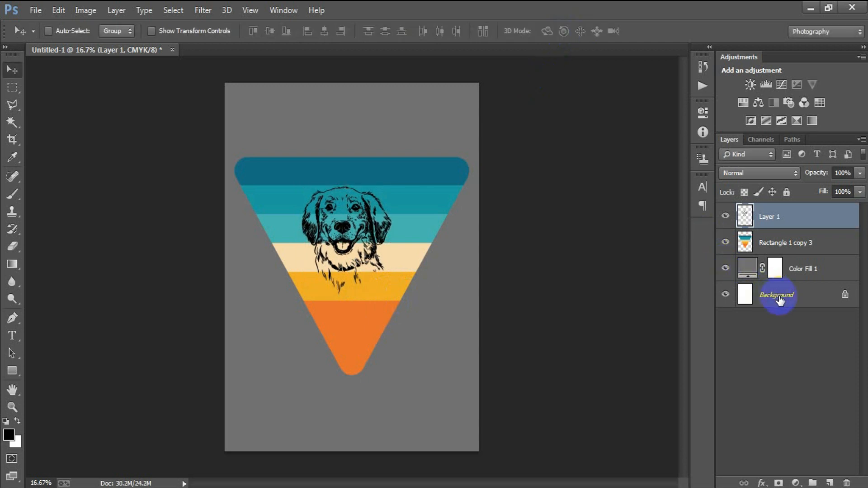
left_click(324, 32)
left_click(771, 223)
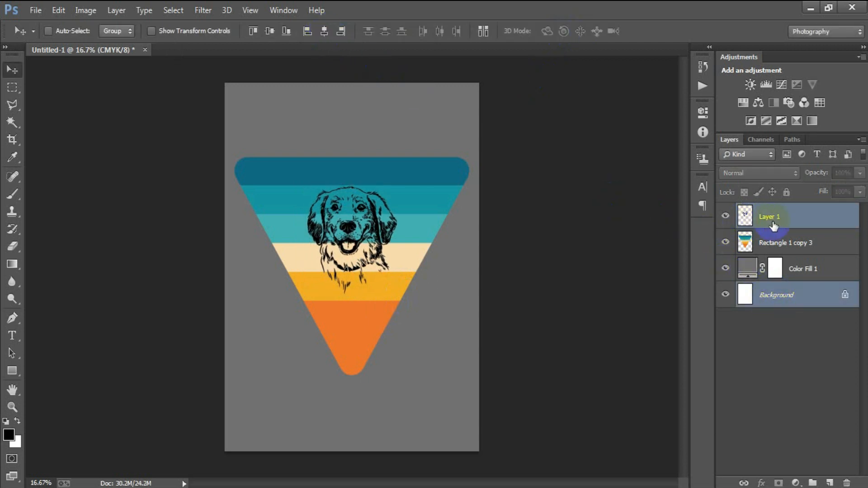
key("shift+Down")
key("shift+Down")
key("shift+Down")
key("shift+Down")
key("shift+Down")
key("shift+Down")
key("shift+Down")
key("shift+Down")
key("shift+Down")
key("shift+Down")
key("shift+Down")
key("shift+Down")
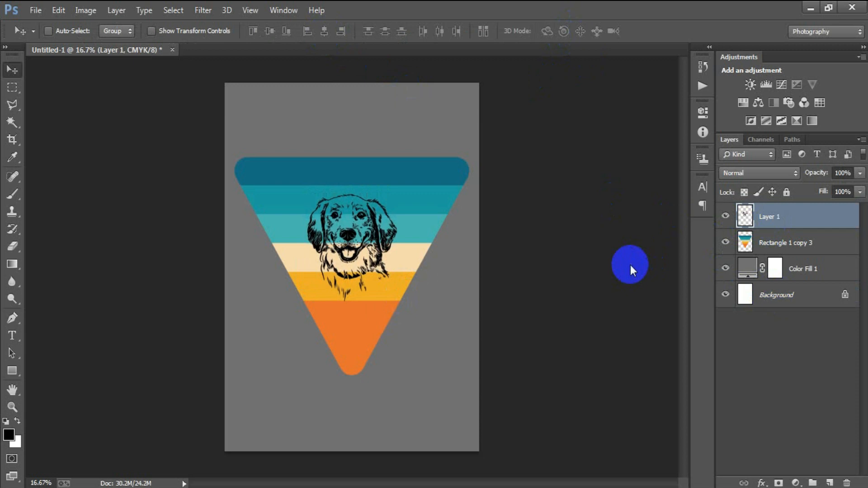
key("shift+Up")
key("shift+Up")
key("shift+Up")
key("shift+Up")
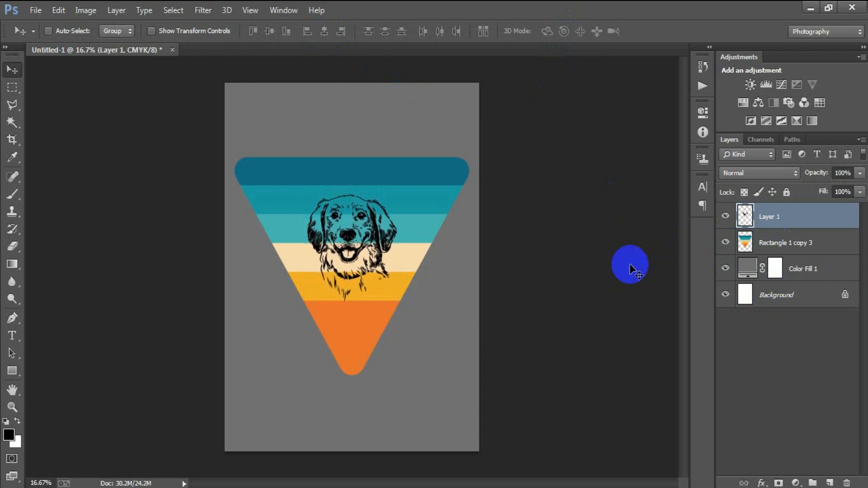
- Open the pine tree silhouettes EPS file at 300 pixels/inch and dock its window beside the poster document
left_click(35, 11)
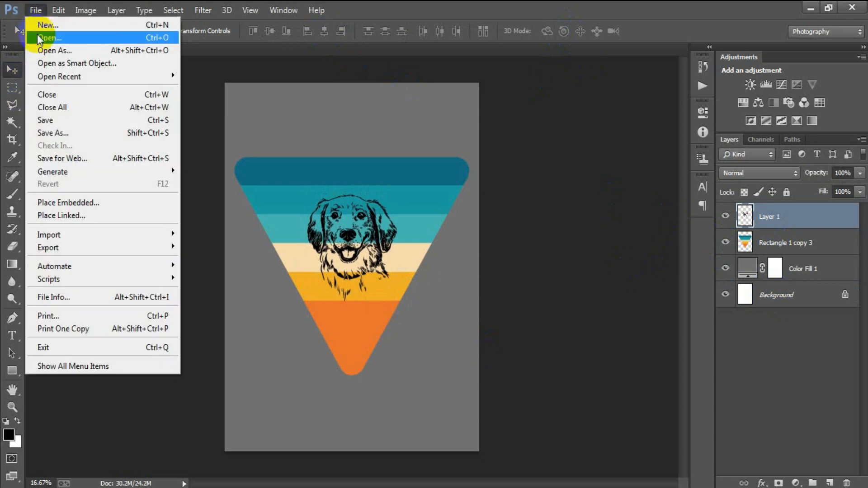
left_click(37, 34)
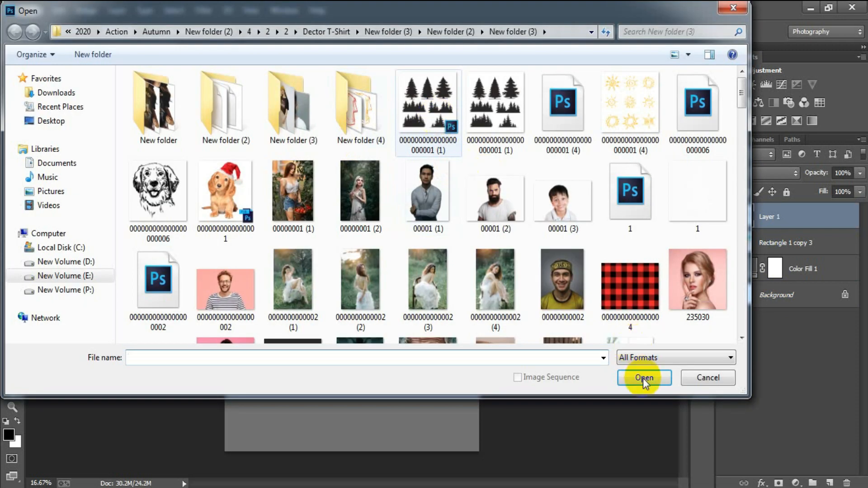
left_click(641, 379)
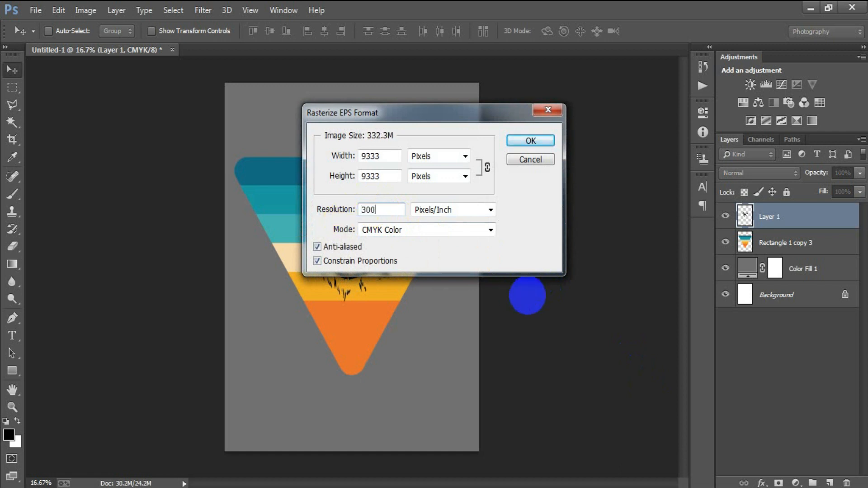
key("Return")
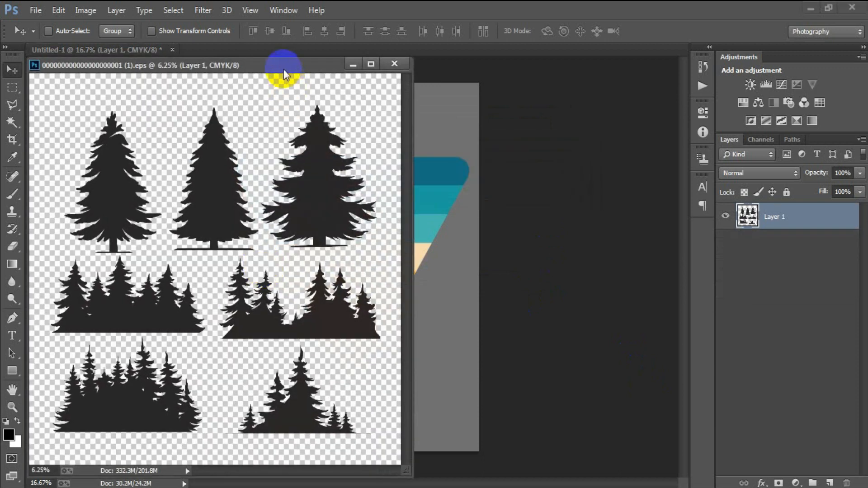
left_click_drag(284, 69, 453, 51)
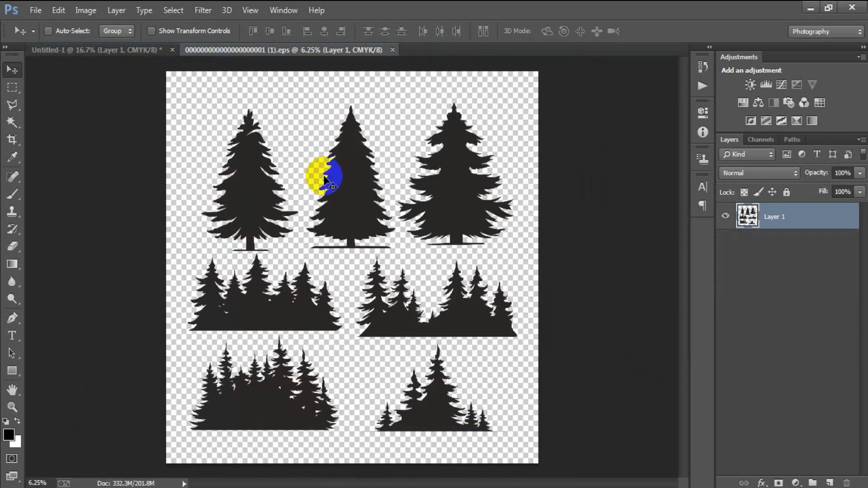
- Select the left forest silhouette in the middle row with a rectangular marquee and copy it into the poster document
left_click(12, 87)
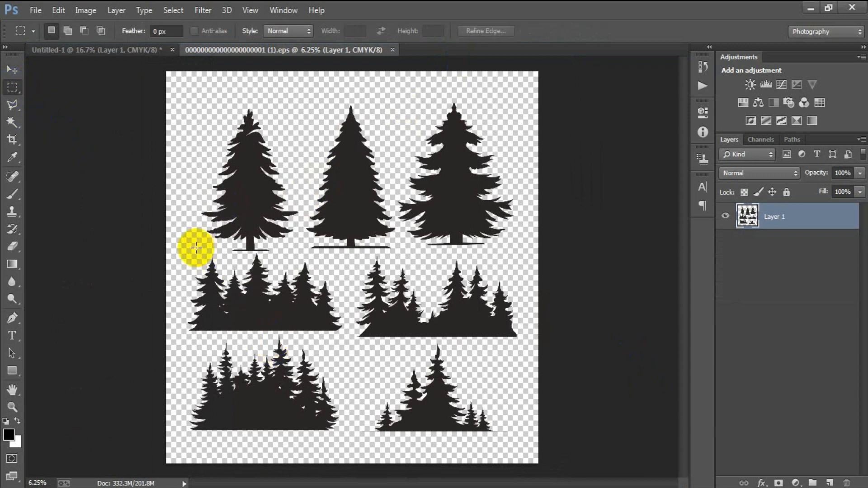
left_click_drag(177, 252, 351, 334)
left_click(12, 69)
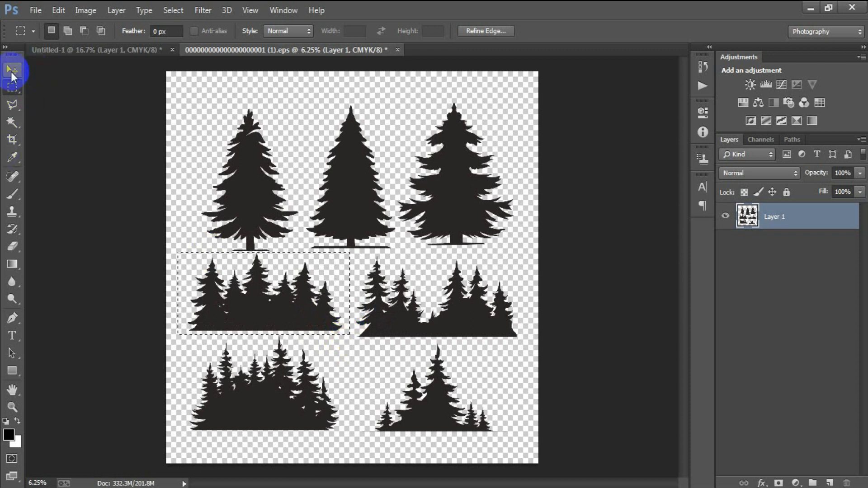
left_click_drag(220, 269, 385, 343)
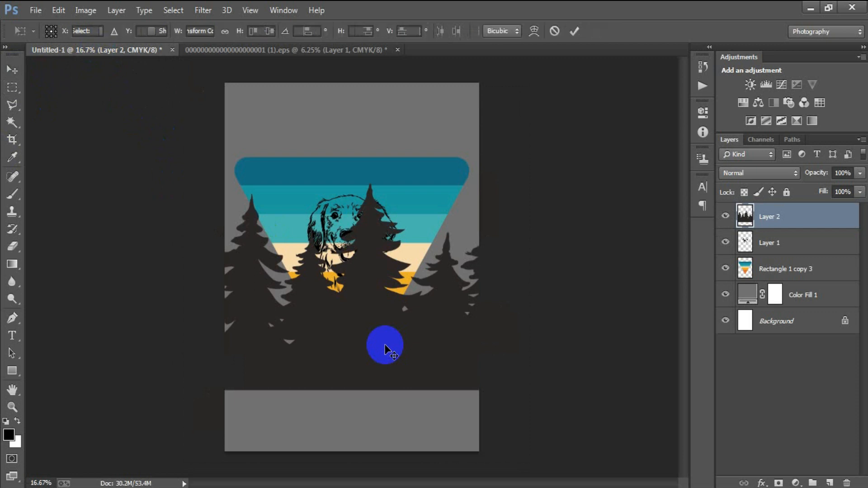
- Scale the forest to about 62% width and 69% height and place it across the lower part of the triangle
key("ctrl+t")
left_click_drag(597, 390, 499, 340)
left_click_drag(459, 308, 411, 342)
left_click_drag(448, 374, 466, 389)
left_click_drag(415, 357, 428, 343)
left_click_drag(353, 364, 353, 381)
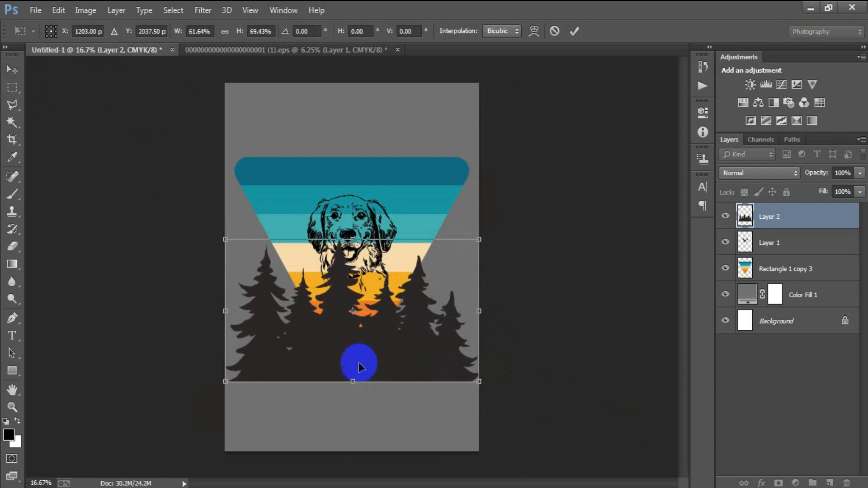
left_click(579, 37)
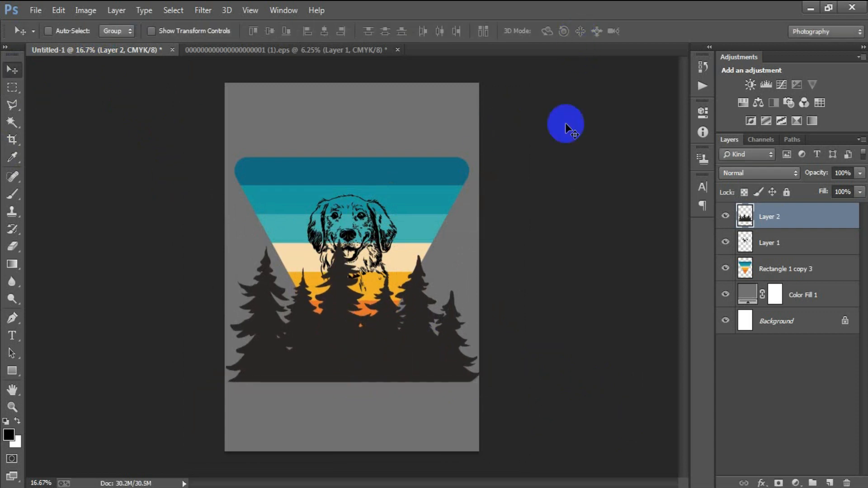
- Nudge the dog head upward so that its face clears the tallest treetop
left_click(776, 247)
key("shift+Up")
key("shift+Up")
key("shift+Up")
key("shift+Up")
key("shift+Up")
key("shift+Up")
key("shift+Up")
key("shift+Up")
key("shift+Up")
key("shift+Up")
key("shift+Up")
key("shift+Up")
key("shift+Up")
key("shift+Up")
key("shift+Up")
key("shift+Up")
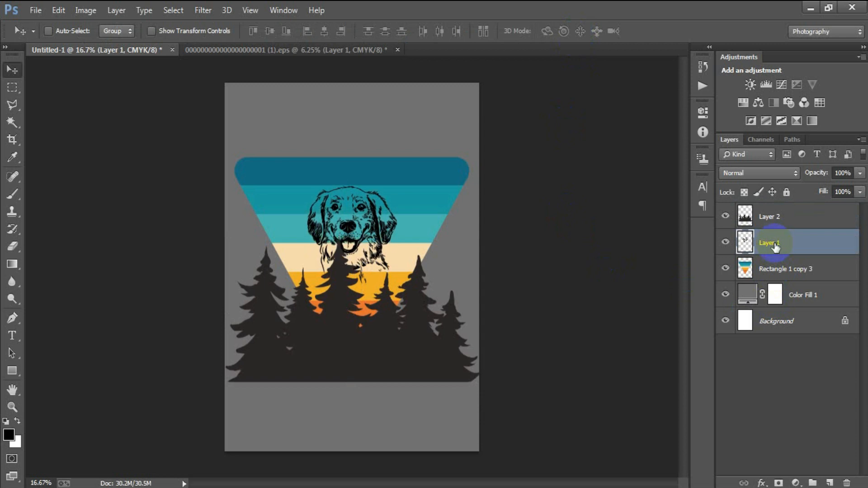
key("shift+Up")
key("shift+Up")
key("shift+Up")
key("shift+Up")
key("shift+Up")
key("shift+Up")
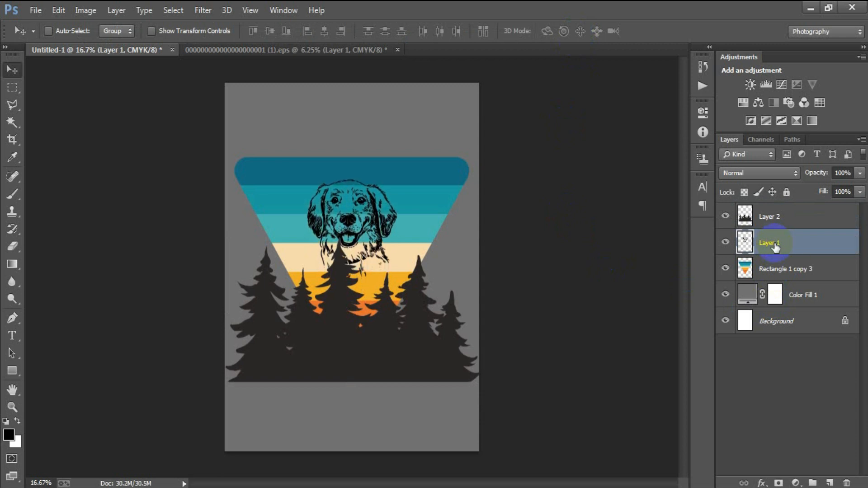
key("shift+Up")
key("shift+Down")
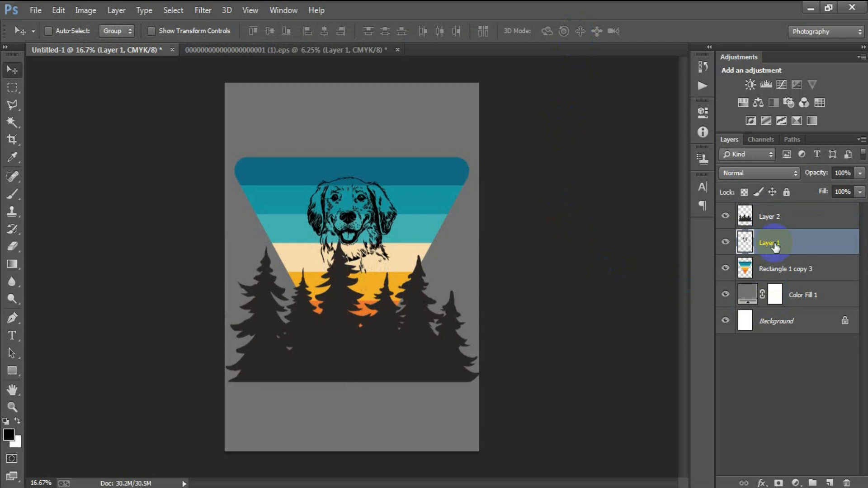
- Shrink the forest to slightly narrower than the triangle and stretch its base down over the triangle's tip
left_click(773, 224)
key("ctrl+t")
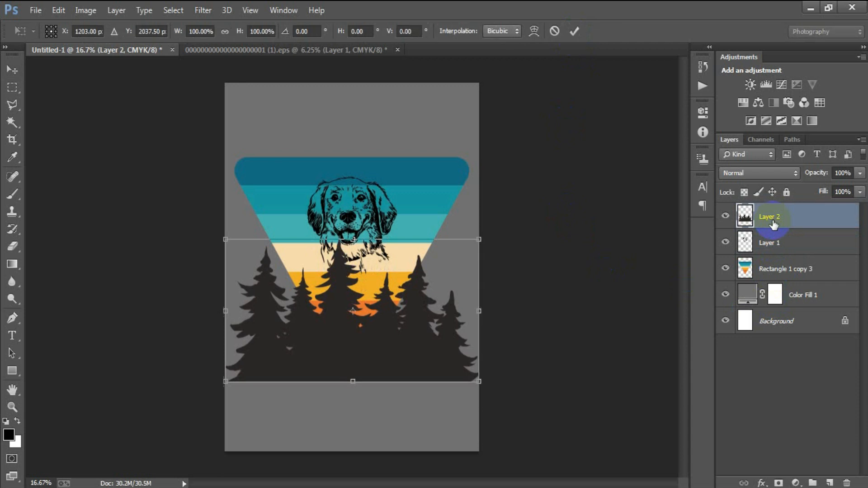
left_click_drag(478, 380, 444, 370)
left_click_drag(402, 345, 403, 341)
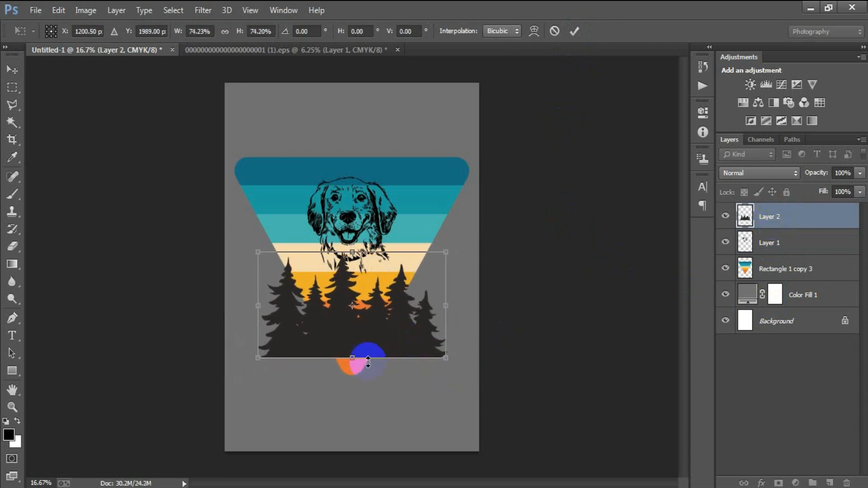
left_click_drag(349, 360, 351, 381)
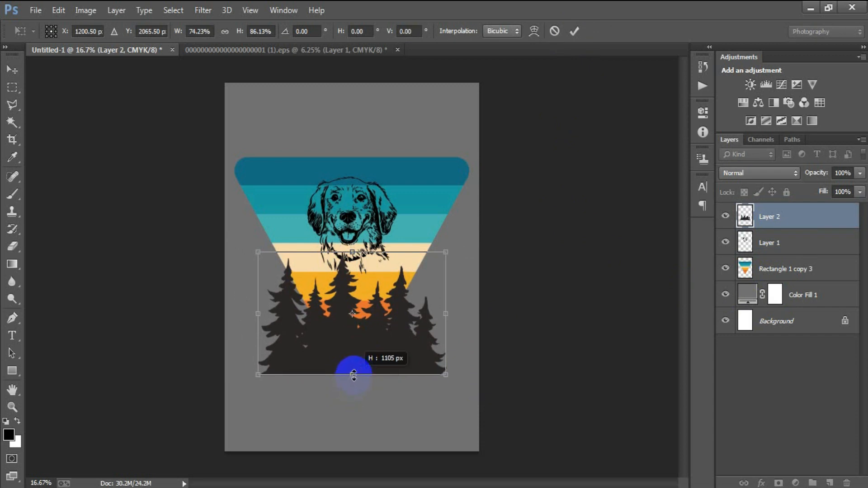
left_click_drag(354, 375, 353, 375)
left_click_drag(446, 375, 452, 379)
left_click(579, 34)
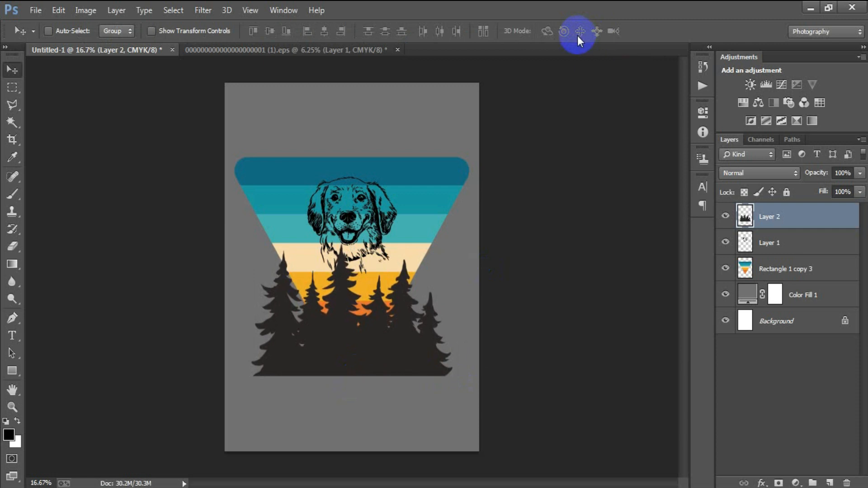
- Nudge the dog head slightly farther up above the resized forest
left_click(767, 252)
key("shift+Up")
key("shift+Up")
key("shift+Up")
key("shift+Up")
key("shift+Up")
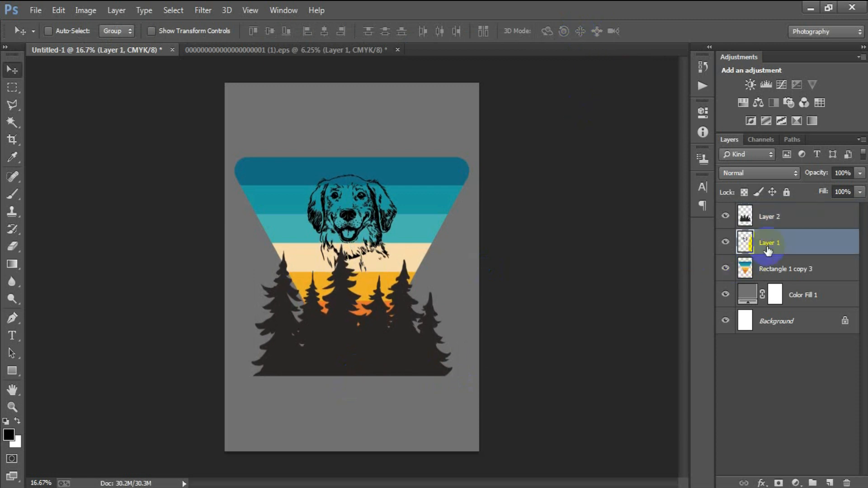
key("shift+Down")
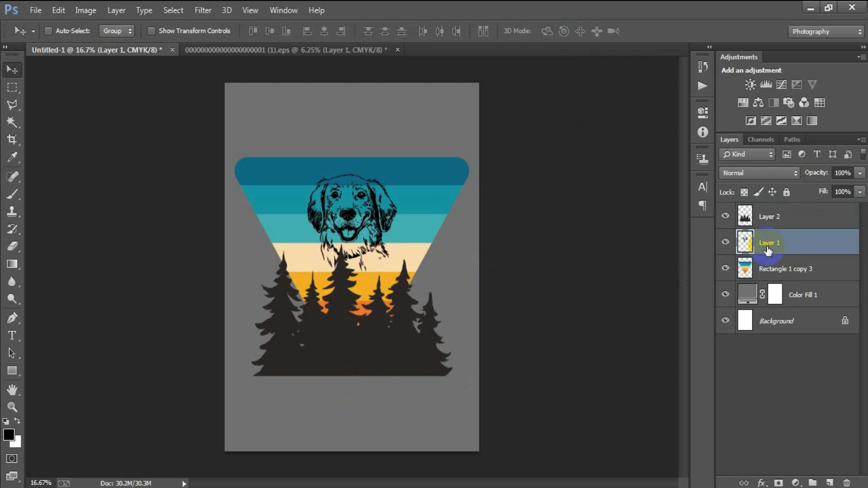
- Enlarge the dog head proportionally about its center to about 110%
key("ctrl+t")
left_click_drag(394, 281, 401, 287)
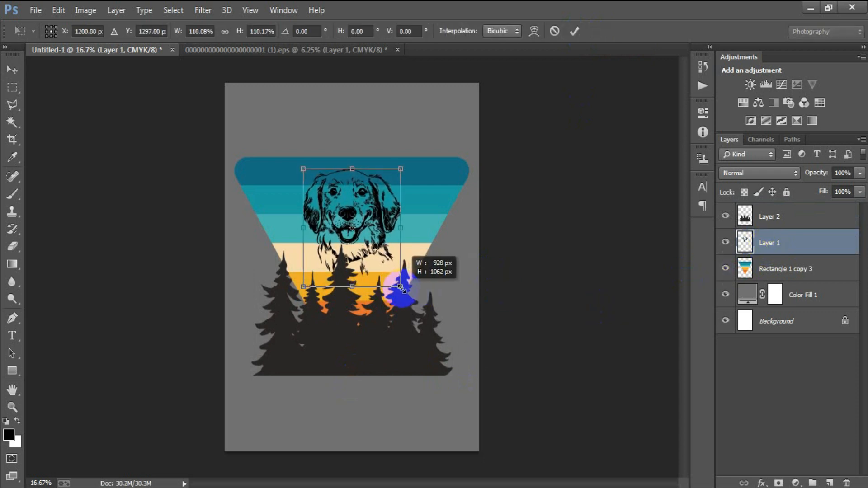
left_click(570, 31)
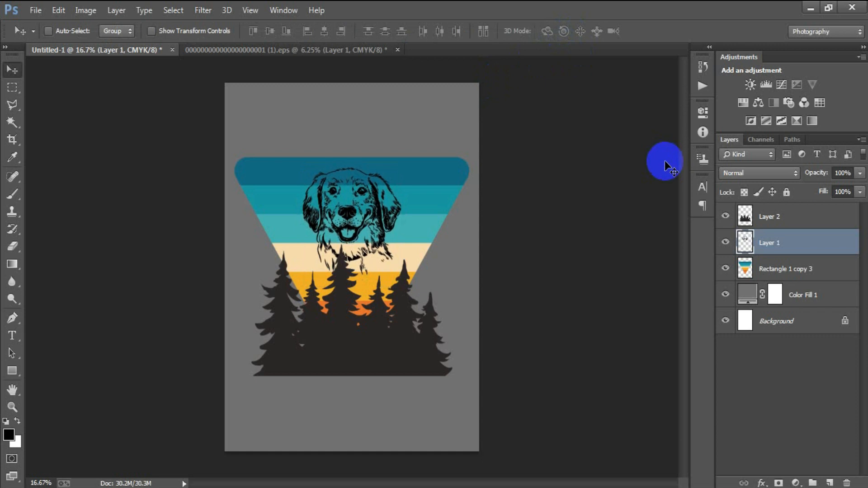
- Load the forest layer's outline as a selection and delete that area from the striped triangle layer
left_click(777, 216)
left_click(725, 216)
left_click(726, 216)
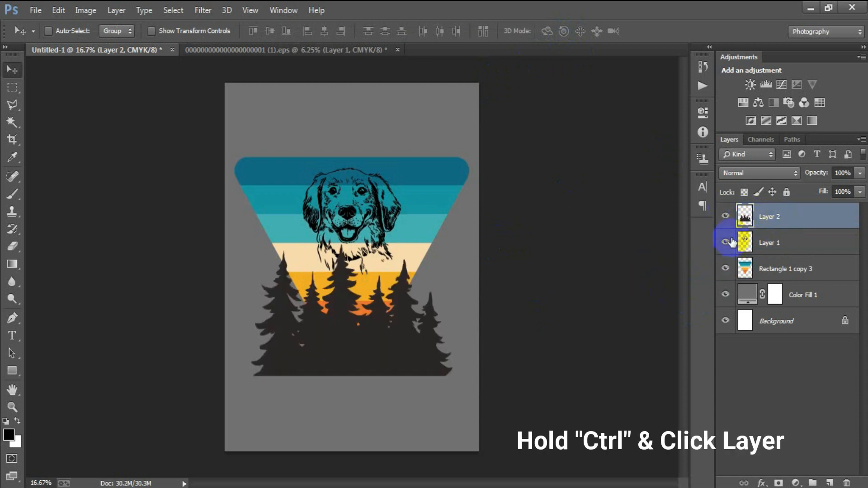
left_click(744, 219, "ctrl")
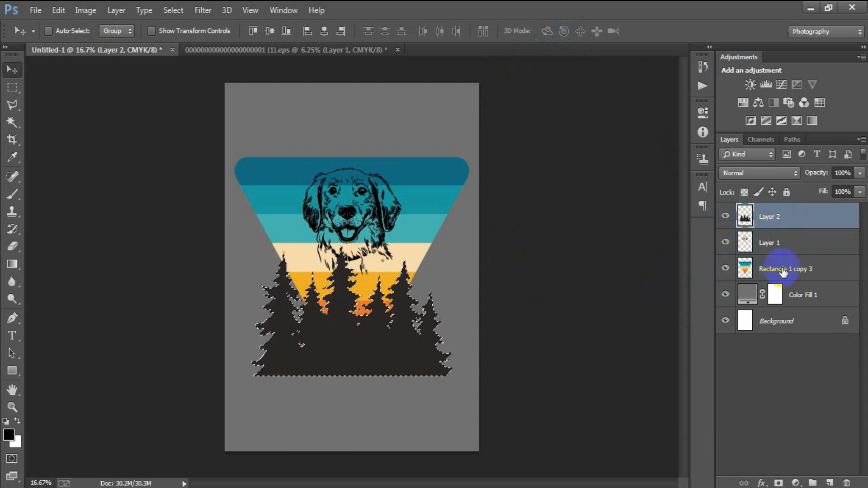
left_click(753, 278)
left_click(725, 269)
left_click(724, 269)
left_click(725, 269)
left_click(724, 269)
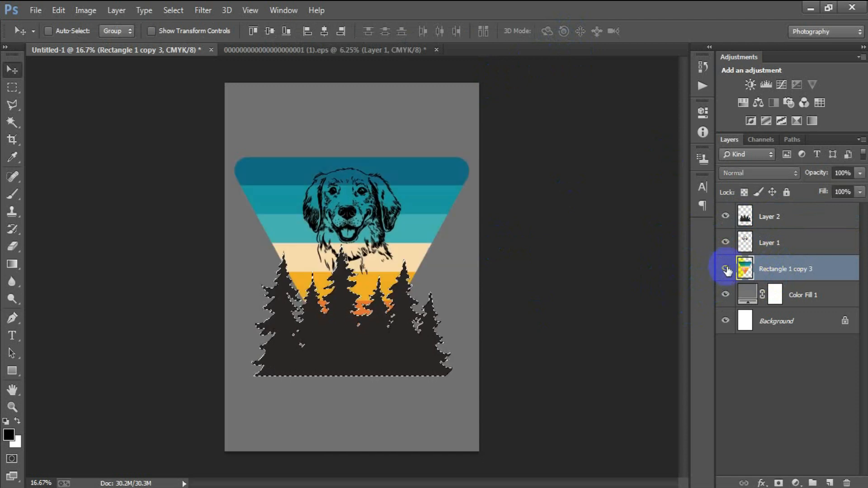
key("Delete")
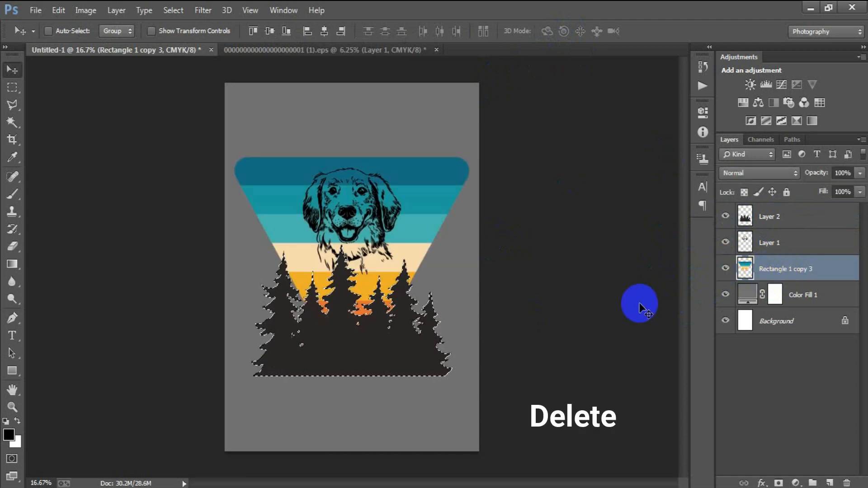
- Clear the selection and delete the forest layer, leaving only the tree-shaped cutout in the triangle
left_click(770, 243)
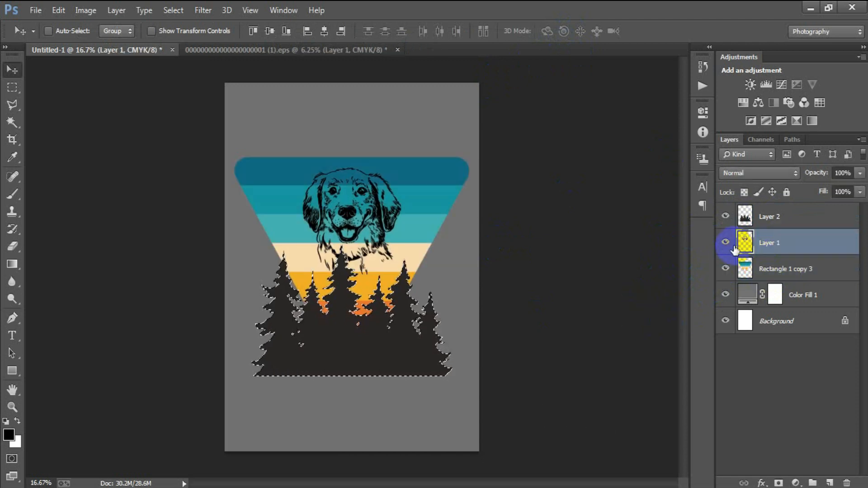
left_click(770, 217)
key("ctrl+d")
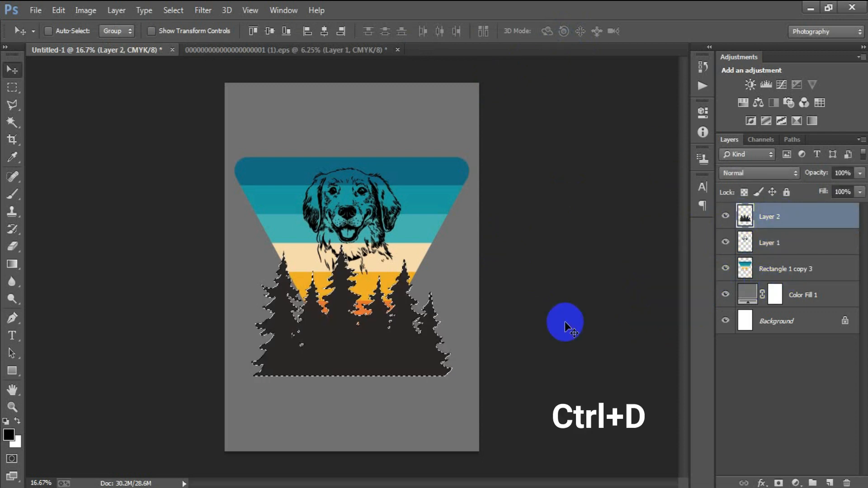
left_click(721, 216)
left_click(720, 217)
left_click(720, 217)
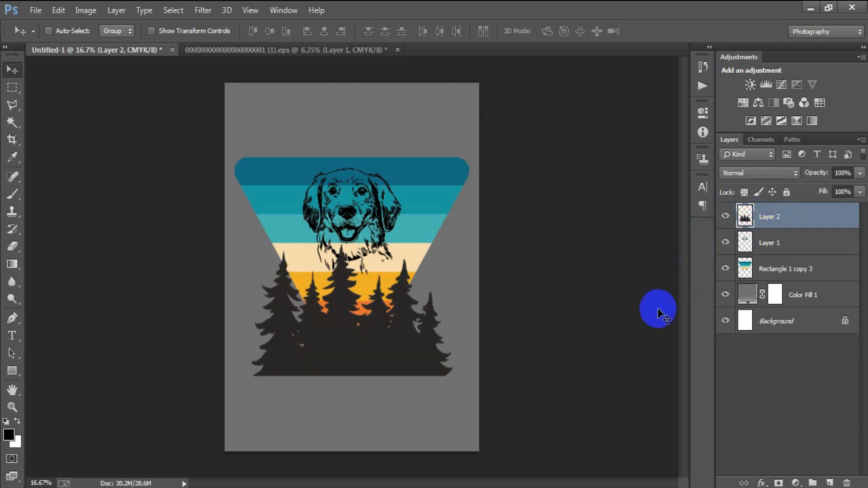
key("Delete")
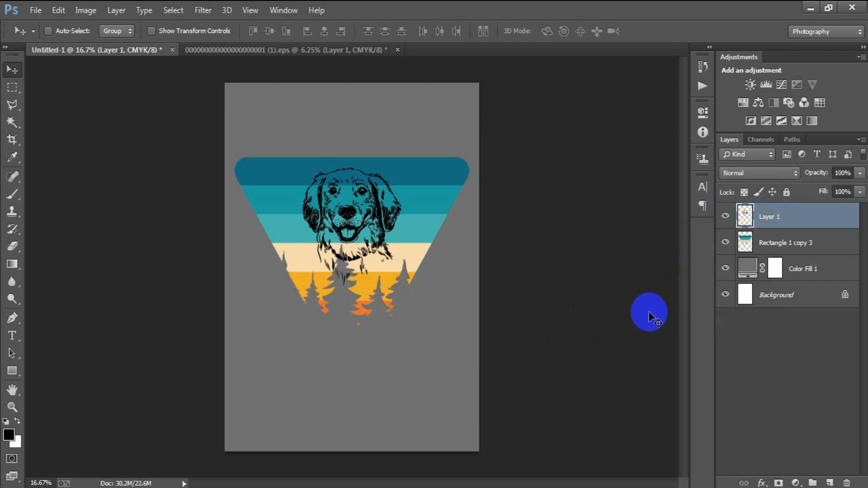
- Open the sun doodles EPS file whose name ends in 1 (4), rasterize it in CMYK Color and dock its window
left_click(30, 12)
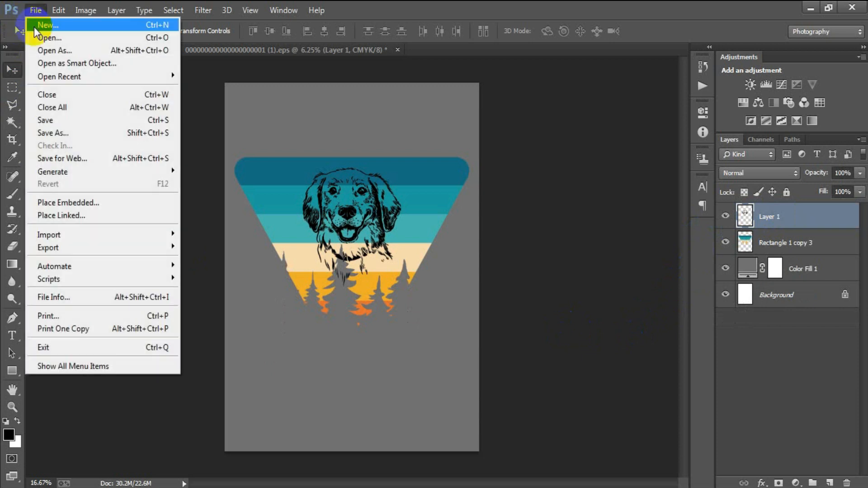
left_click(36, 37)
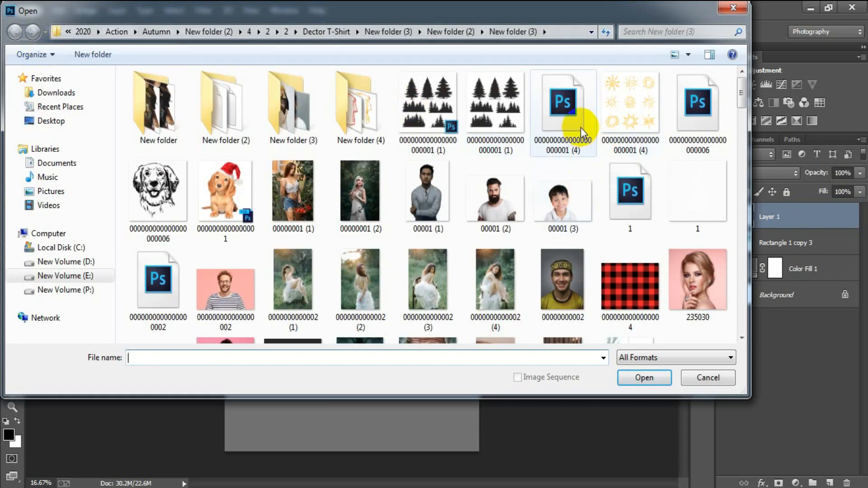
left_click(579, 133)
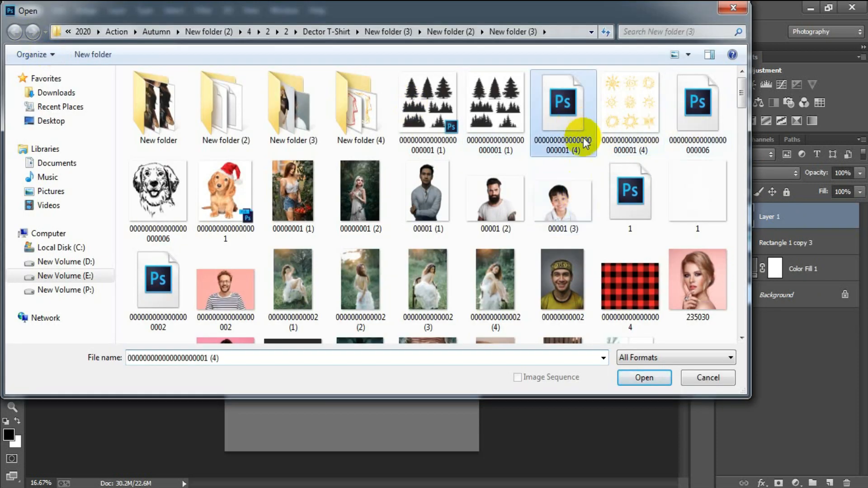
left_click(646, 377)
double_click(379, 209)
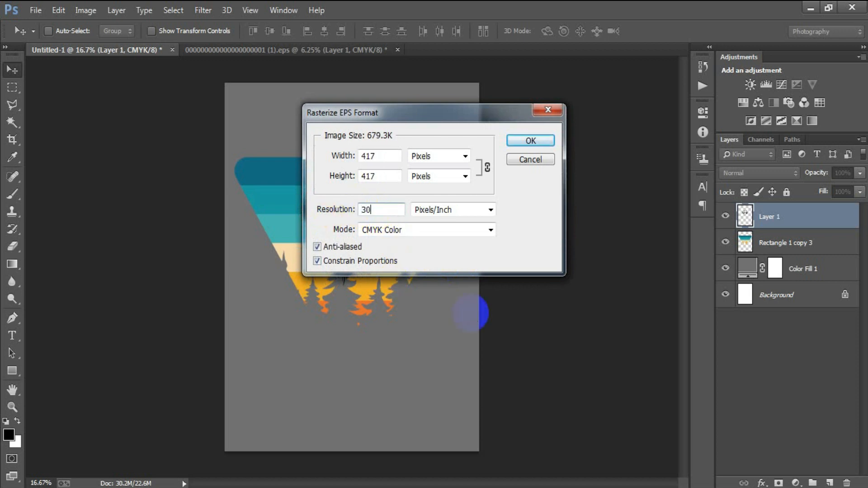
key("Return")
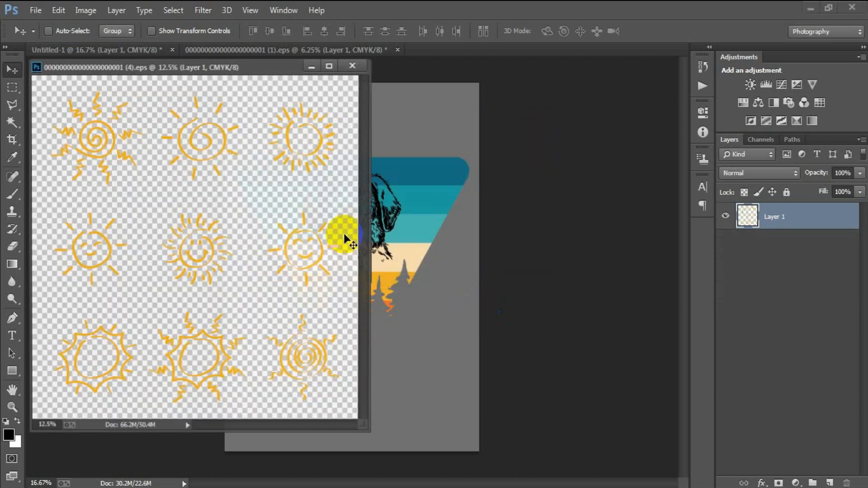
left_click_drag(250, 64, 513, 55)
- Select the smiling sun at the right end of the middle row and copy it into the Untitled-1 poster
left_click(12, 87)
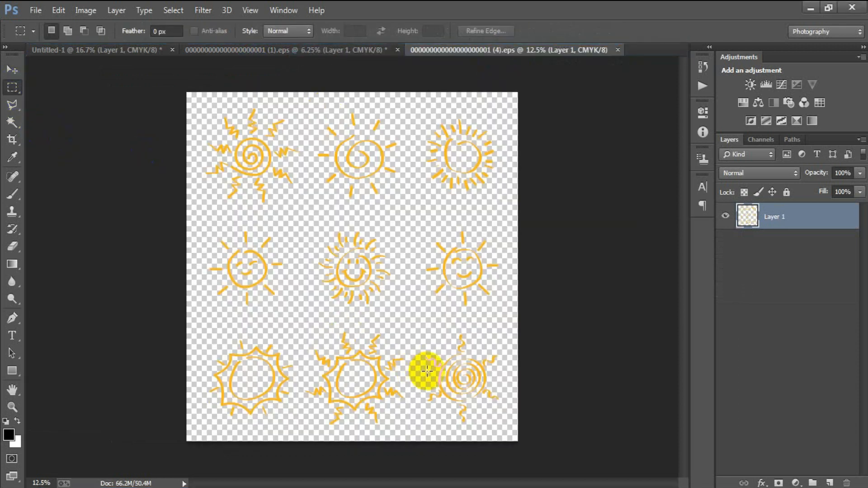
left_click_drag(416, 224, 509, 317)
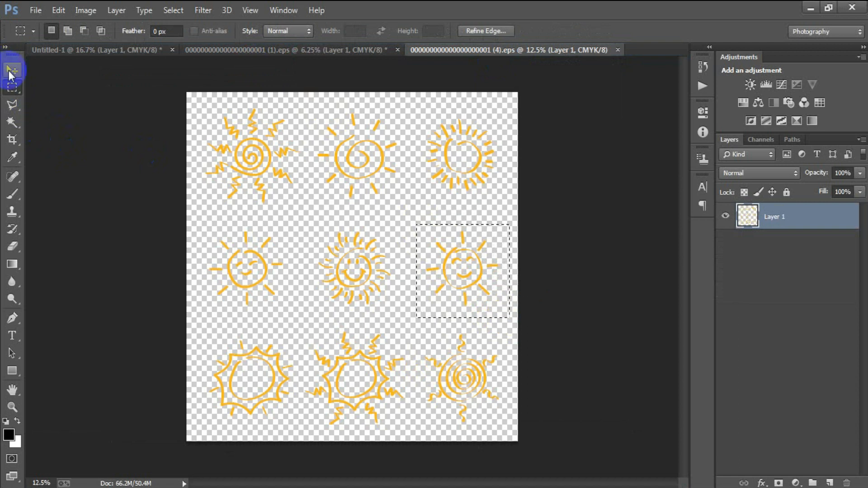
left_click(12, 71)
left_click_drag(425, 244, 284, 140)
left_click_drag(186, 70, 268, 209)
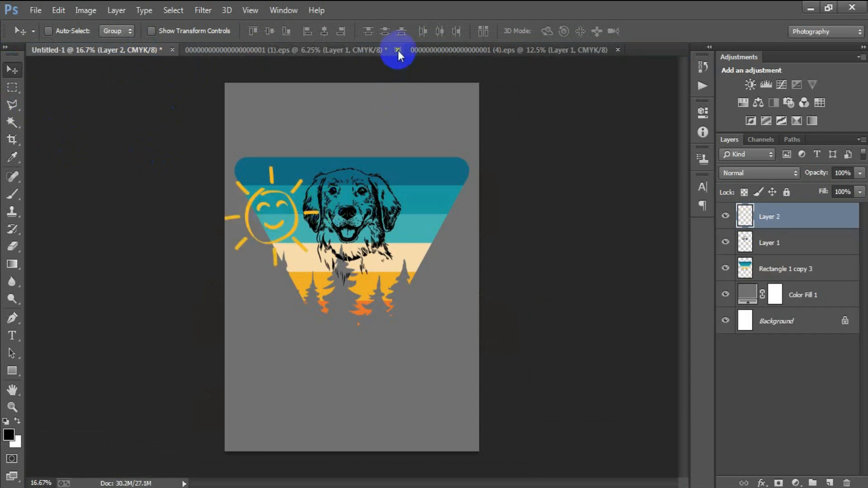
- Close both EPS documents without saving their changes
left_click(398, 49)
left_click(430, 198)
left_click(391, 50)
left_click(427, 198)
- Shrink the sun proportionally so it fits inside the triangle's upper left corner beside the dog head
key("ctrl+t")
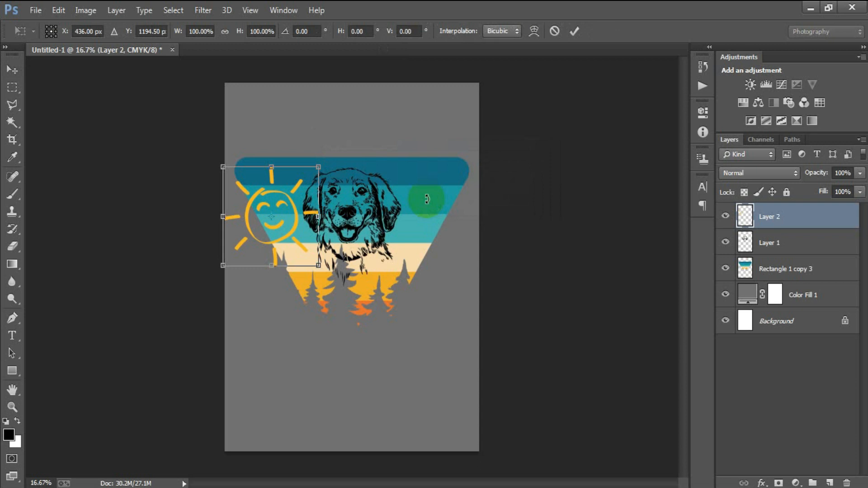
left_click_drag(318, 266, 270, 191)
left_click(574, 30)
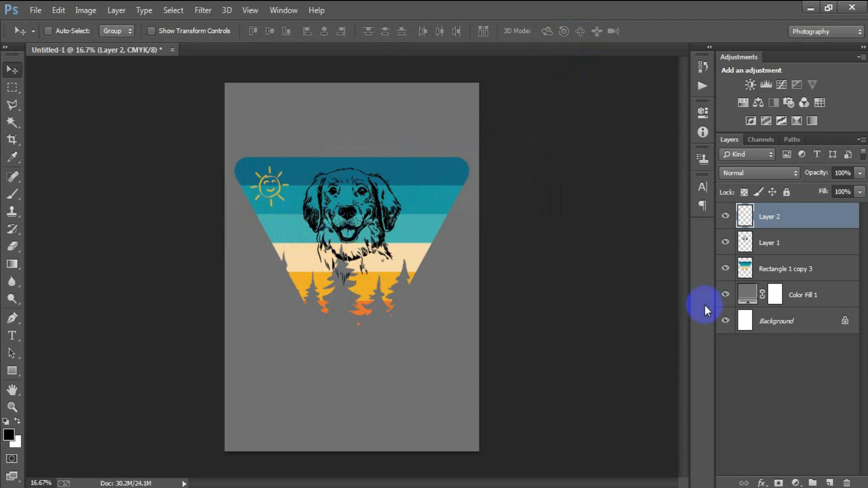
key("ctrl+t")
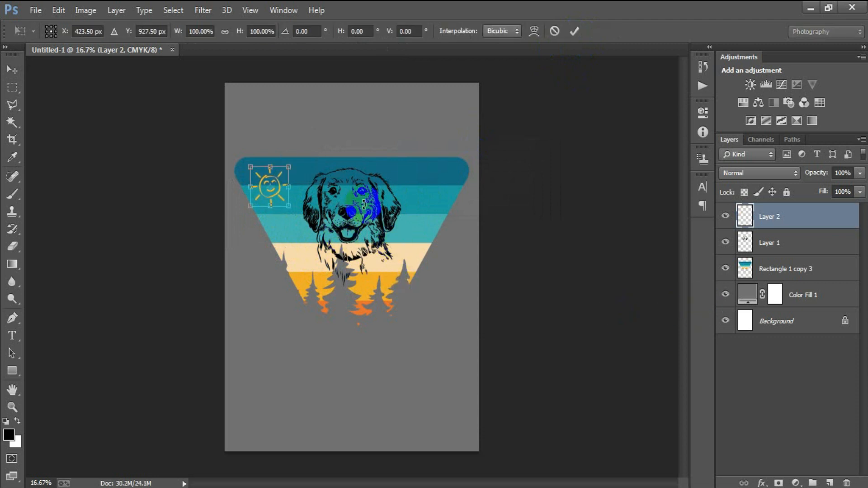
left_click_drag(290, 211, 286, 199)
left_click(574, 31)
left_click(604, 172)
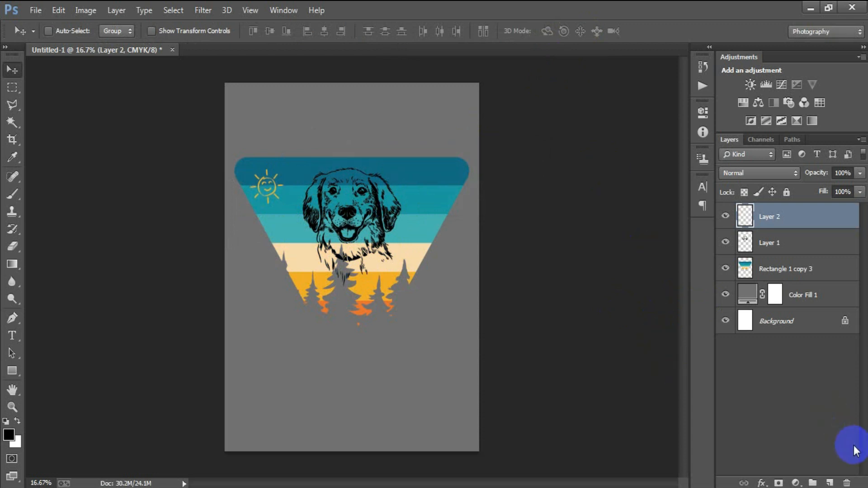
- Add the text "I can't Have Plans" in the Shining Monday font on a new layer below the triangle
left_click(830, 482)
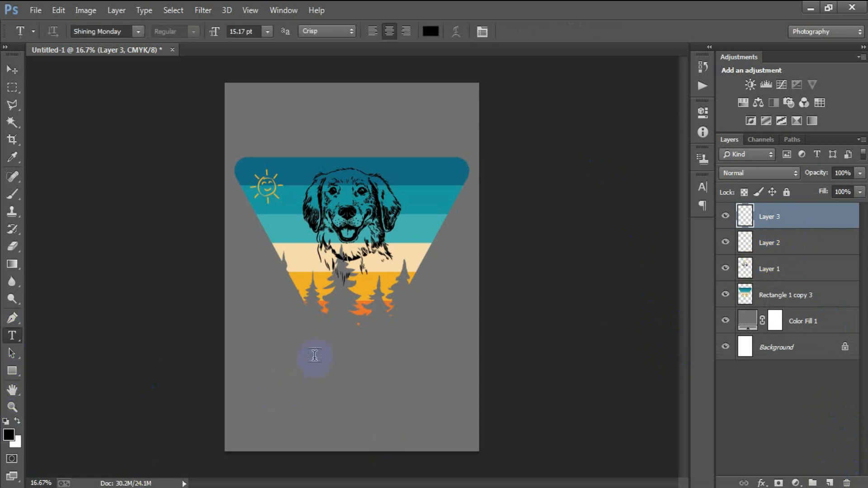
left_click(440, 436)
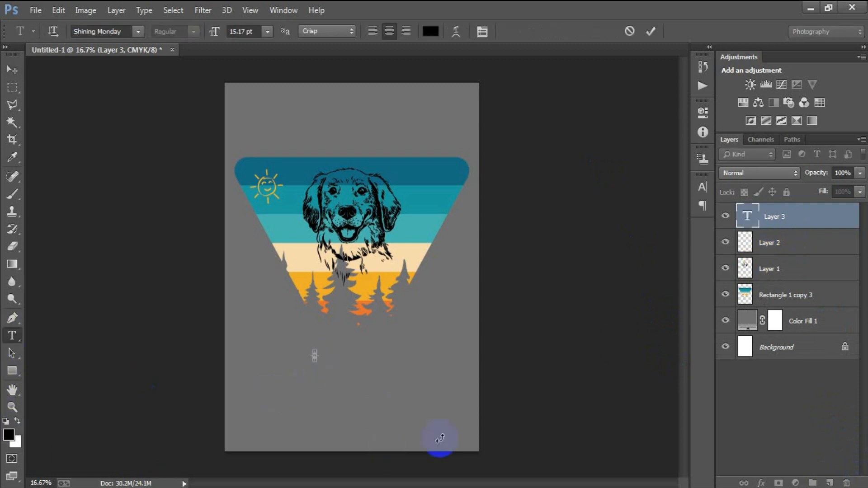
left_click(11, 69)
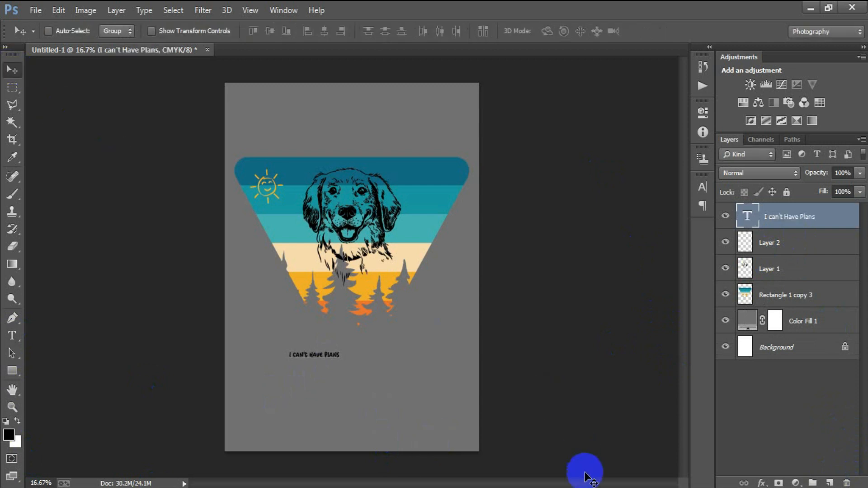
- Change the color of the "I can't Have Plans" text to white
left_click(702, 187)
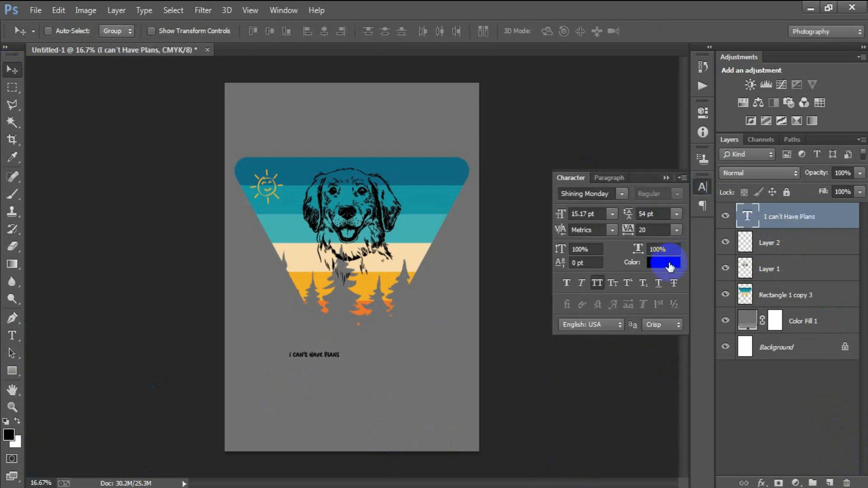
left_click(666, 256)
left_click(494, 198)
left_click(430, 135)
left_click(709, 127)
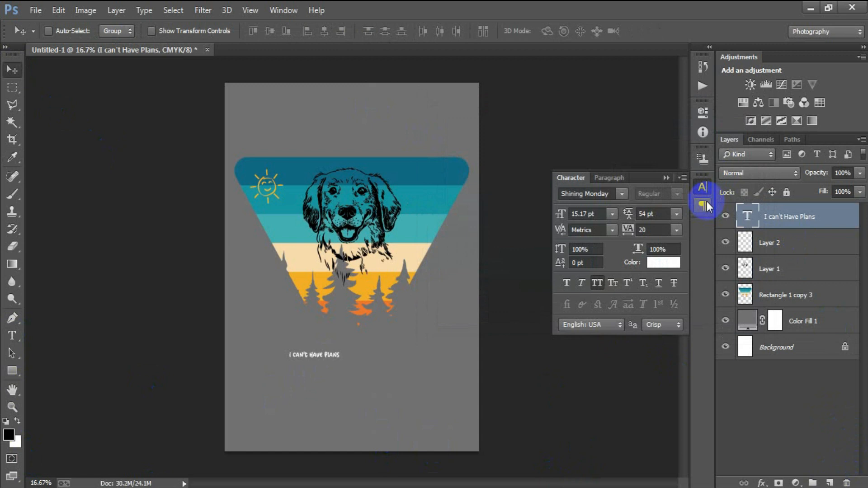
left_click(668, 175)
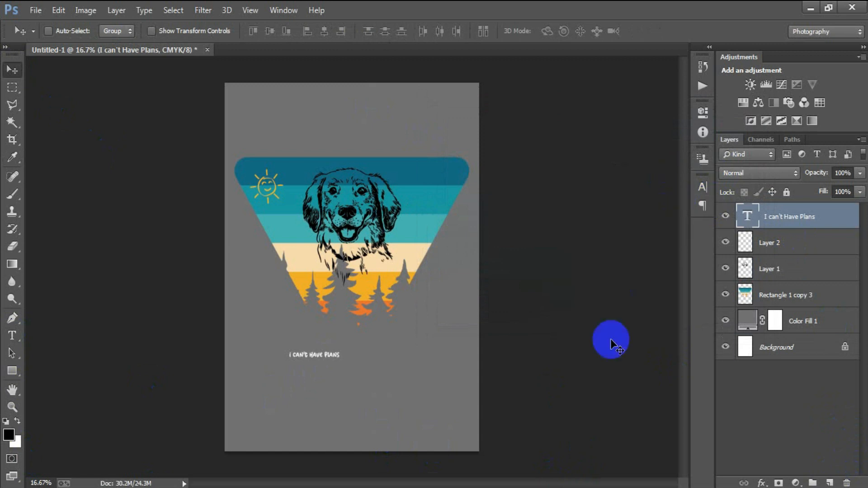
- Enlarge the text line to about 425% beneath the triangle and center it horizontally on the Background layer
key("ctrl+t")
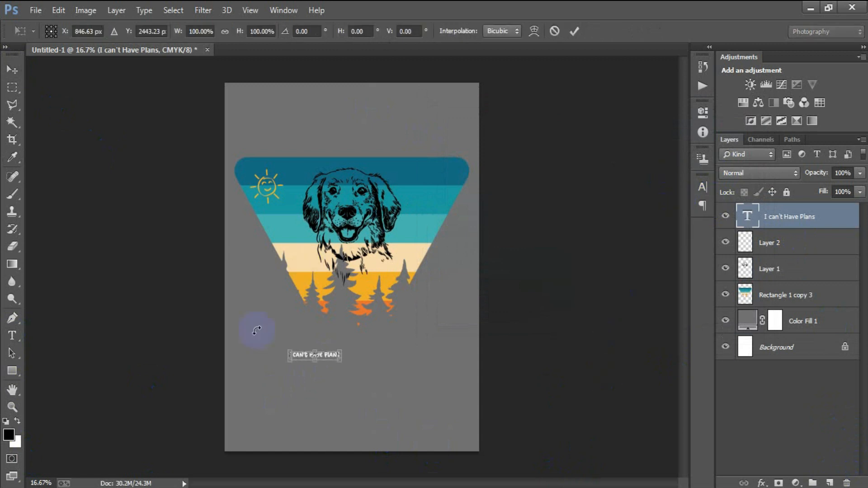
left_click_drag(342, 361, 407, 400)
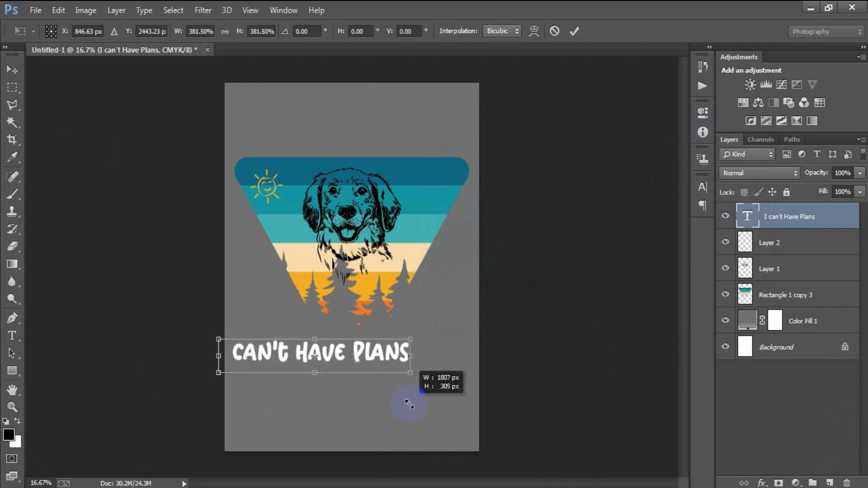
left_click_drag(364, 361, 397, 350)
left_click_drag(452, 378, 456, 375)
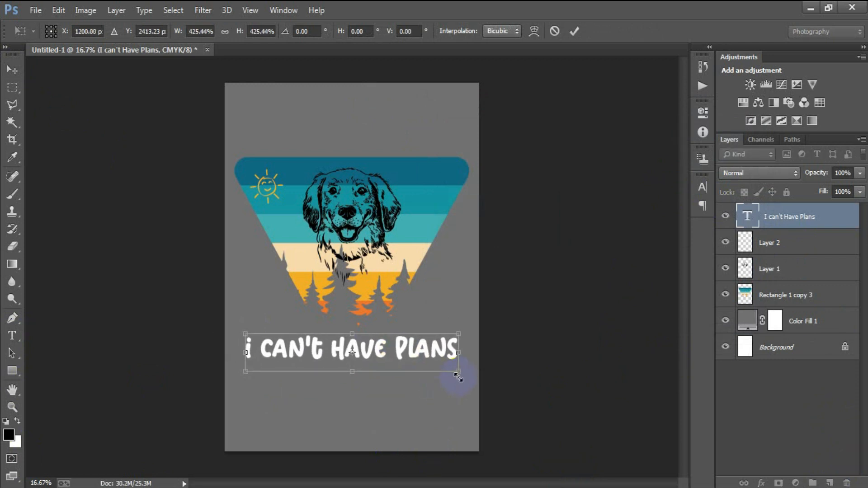
left_click(574, 30)
left_click(794, 348)
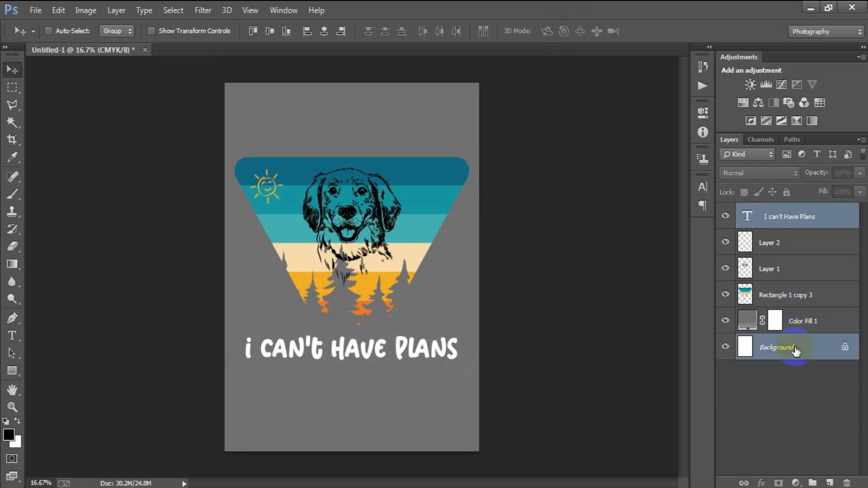
left_click(325, 31)
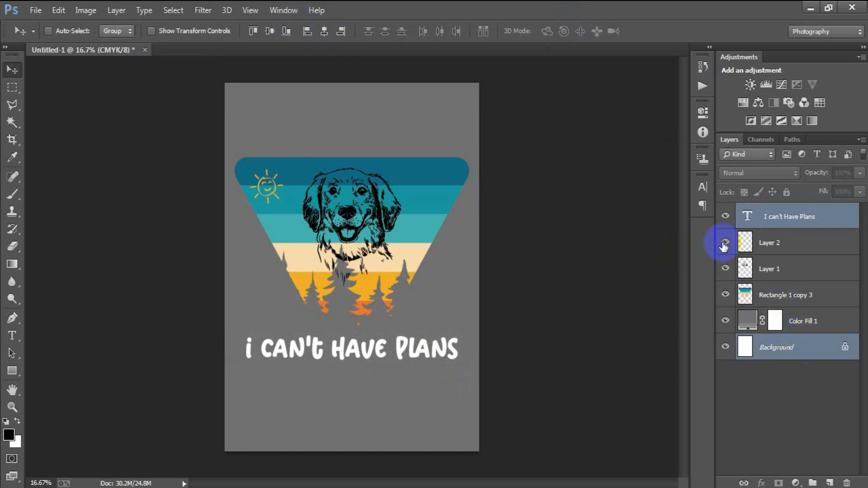
- Duplicate the text line directly below the original and change the copy's wording to "With My Dog"
left_click(772, 221)
left_click_drag(387, 351, 387, 376)
double_click(748, 216)
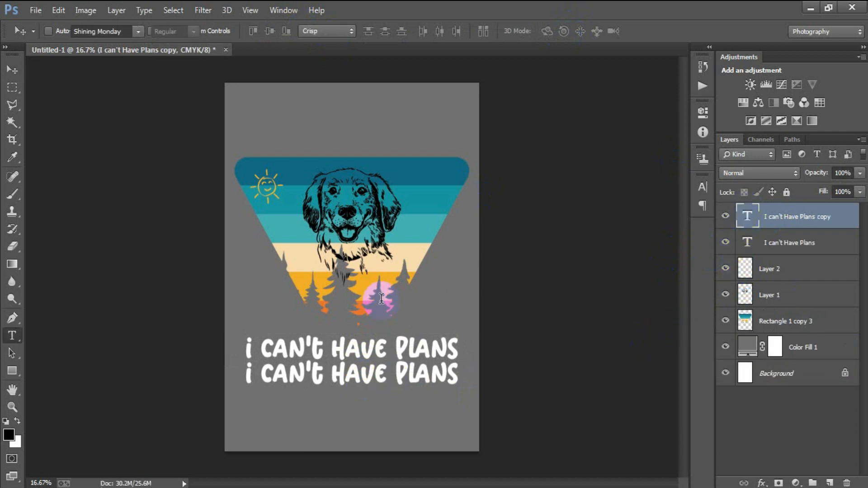
type("With My Dog")
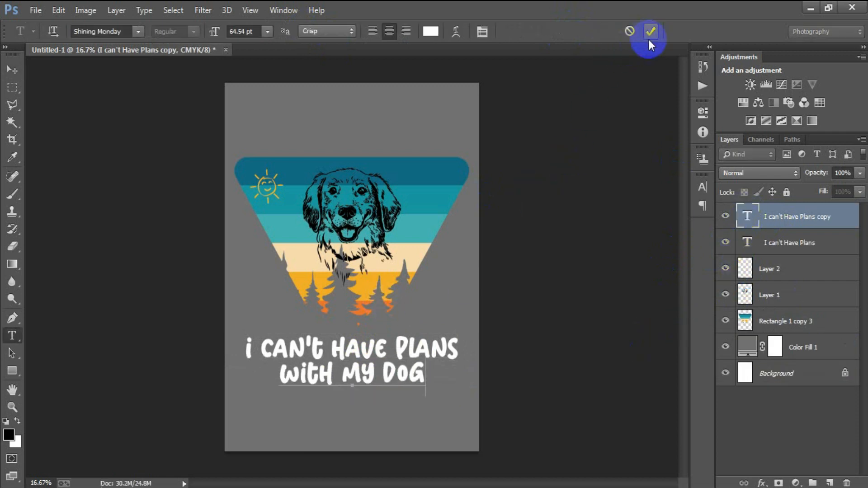
left_click(650, 31)
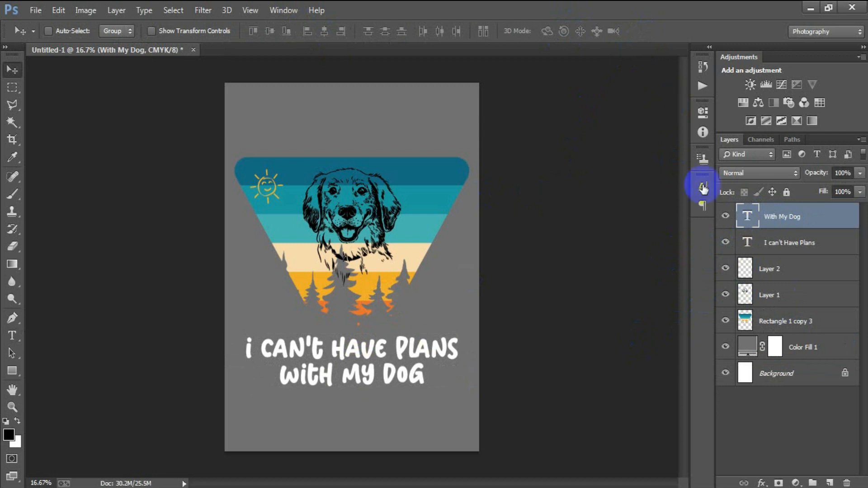
- Change the color of the Color Fill 1 layer to black (000000)
left_click(786, 244, "shift")
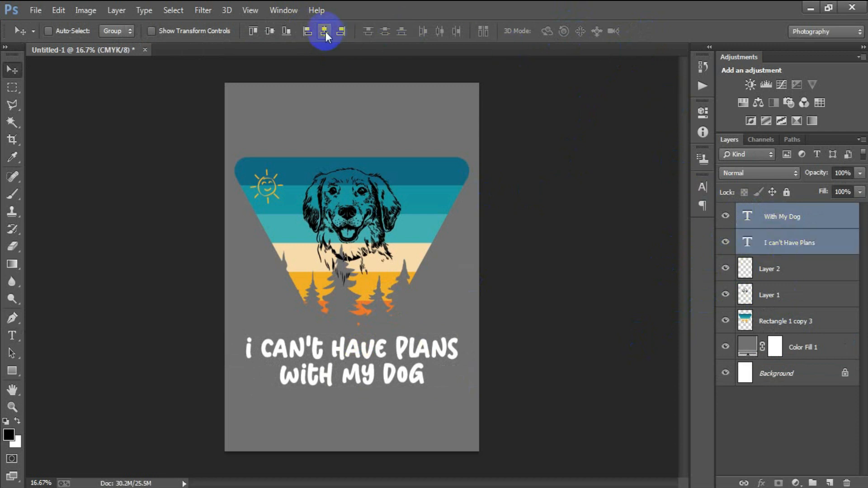
left_click(790, 218)
double_click(746, 346)
left_click_drag(479, 277, 271, 406)
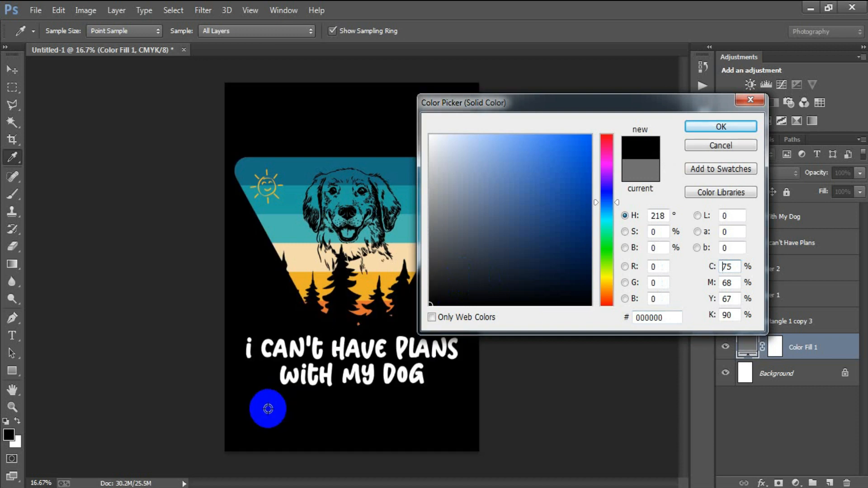
left_click(719, 126)
key("v")
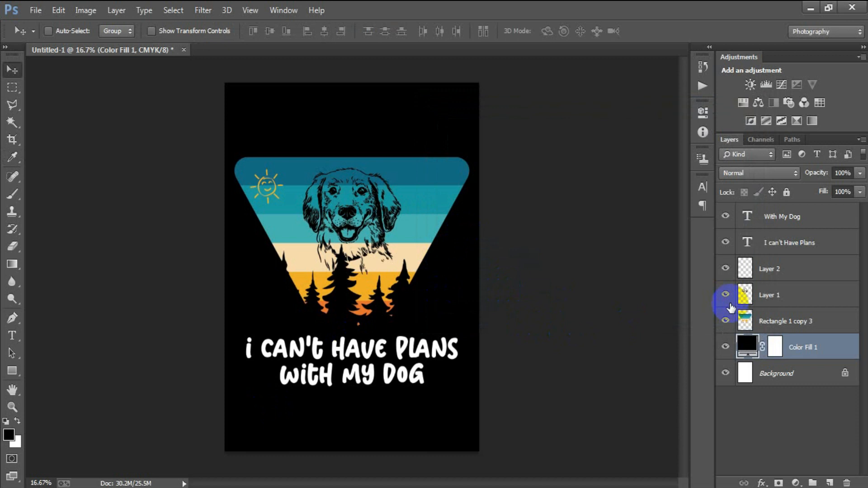
- Group all layers from "With My Dog" down to "Rectangle 1 copy 3" and hide the Color Fill 1 and Background layers
left_click(788, 219)
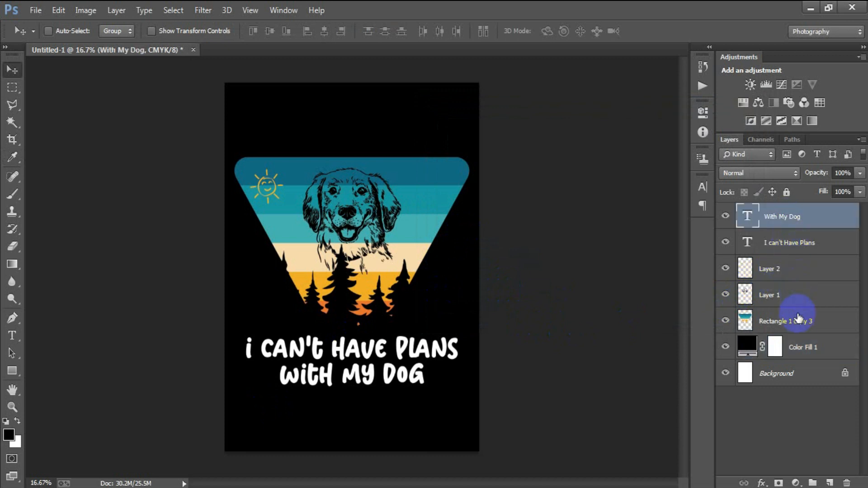
left_click(797, 321, "shift")
key("ctrl+g")
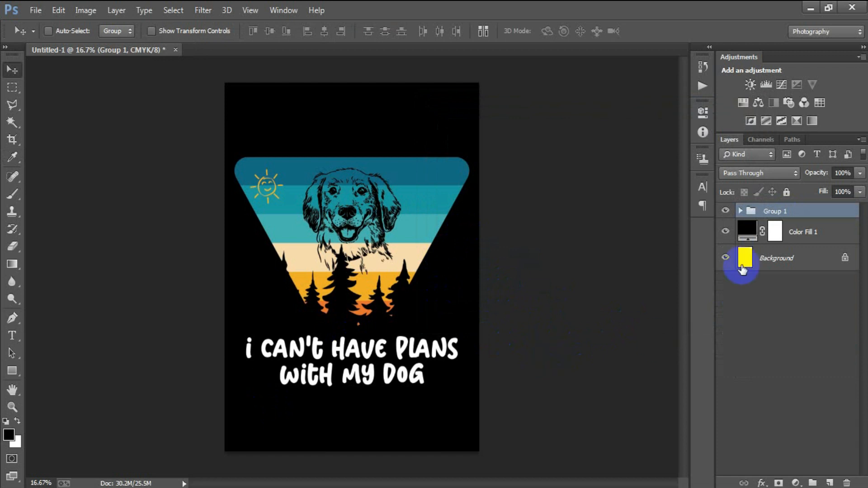
left_click(726, 258)
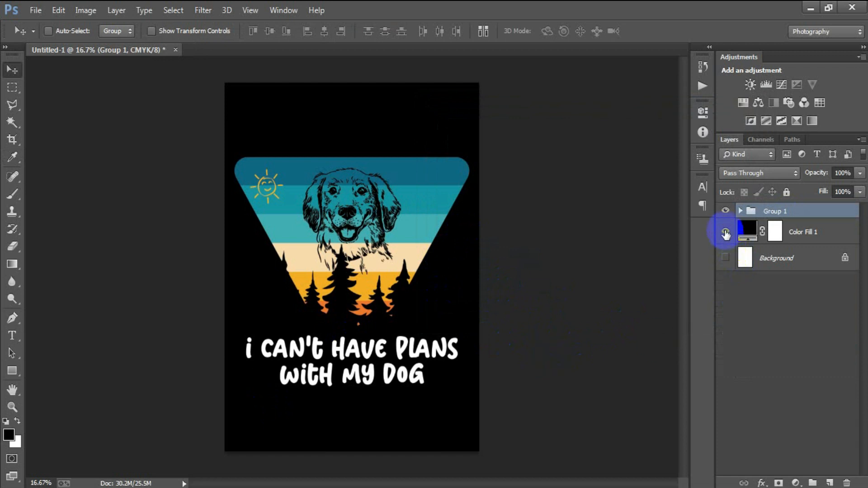
left_click(725, 232)
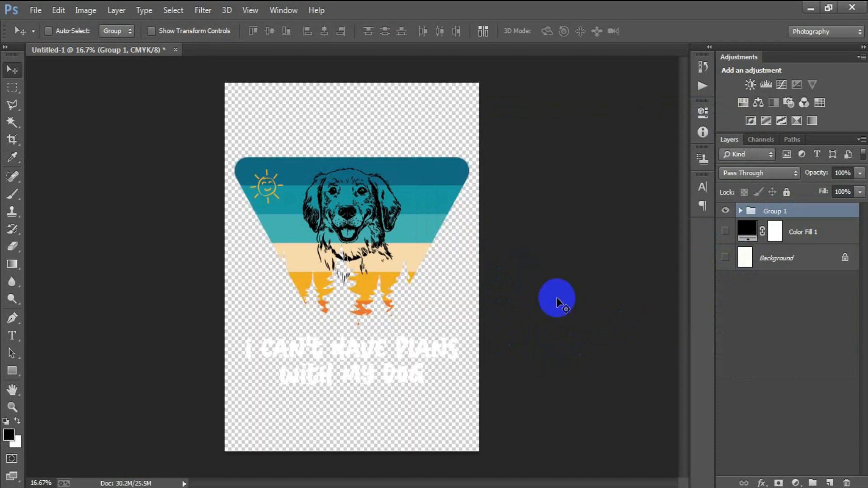
- Export the design with Save for Web as a transparent PNG-24 at 2400 x 3300 px, saved to the Desktop as D1
key("shift+ctrl+alt+s")
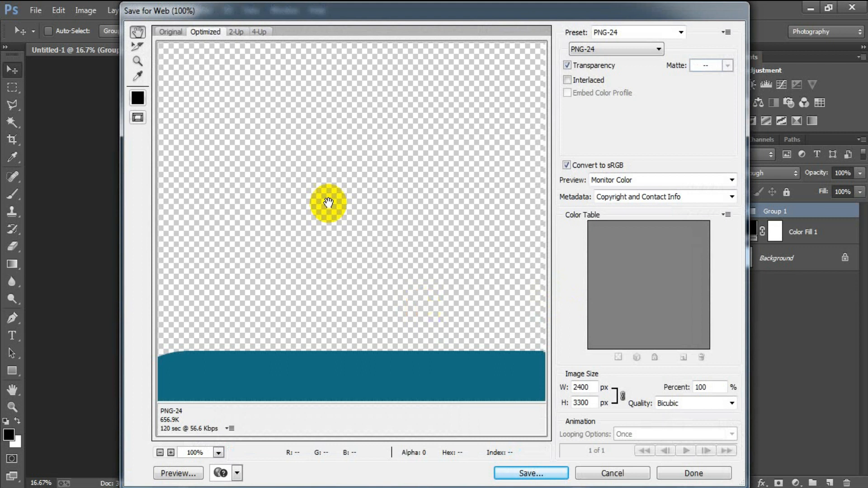
left_click_drag(419, 357, 374, 171)
left_click_drag(409, 333, 300, 221)
left_click_drag(412, 323, 304, 271)
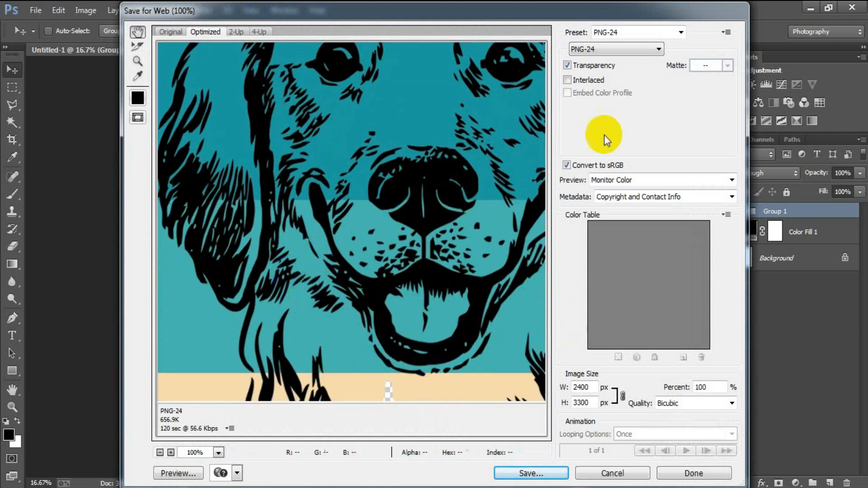
left_click(593, 47)
left_click(583, 87)
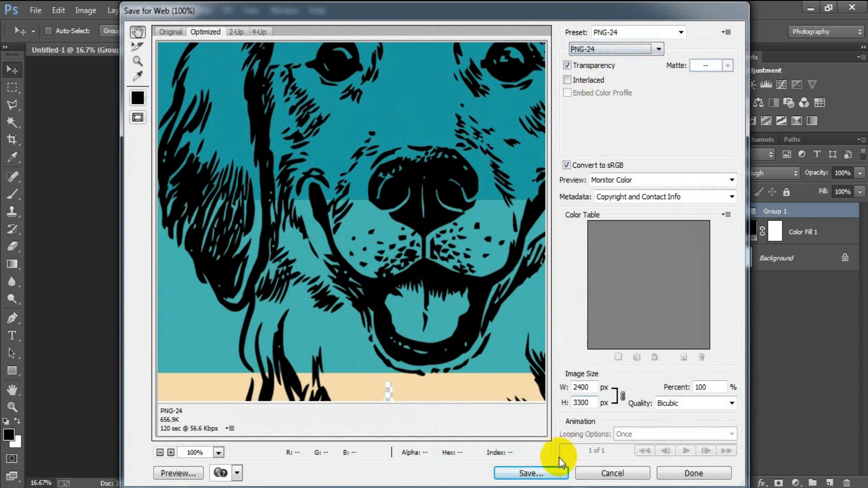
left_click(549, 478)
type("D1")
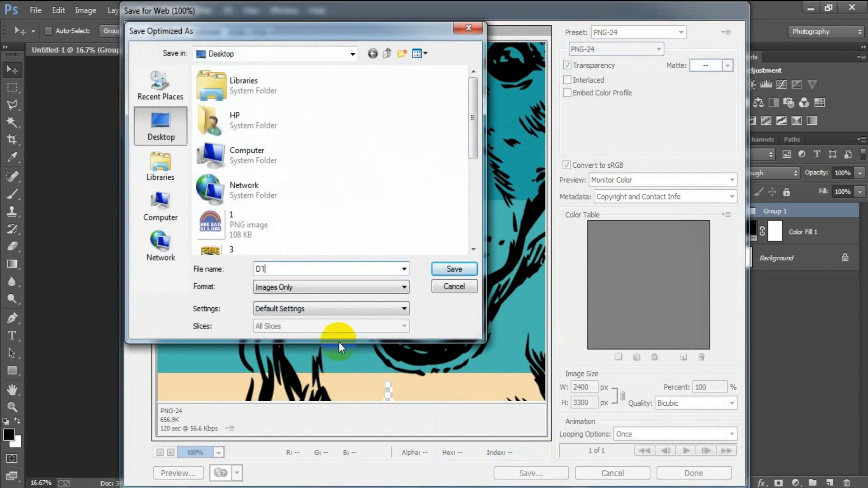
left_click(466, 273)
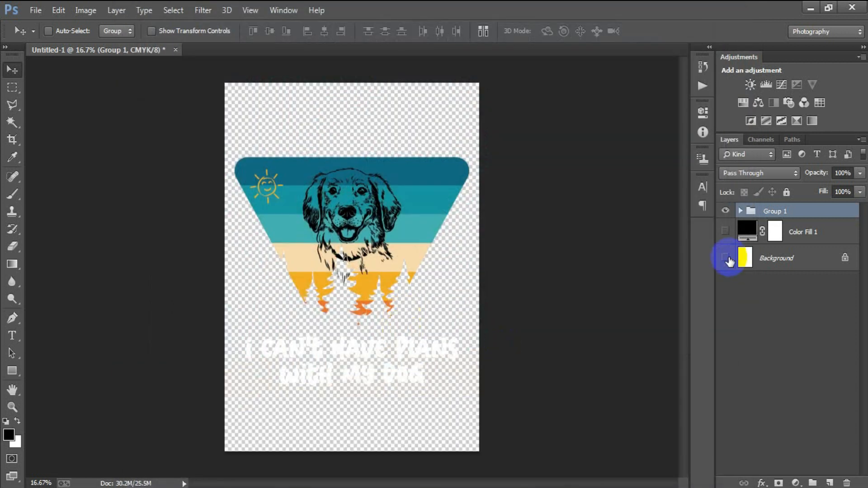
- Make the Background and Color Fill 1 layers visible again
left_click(725, 258)
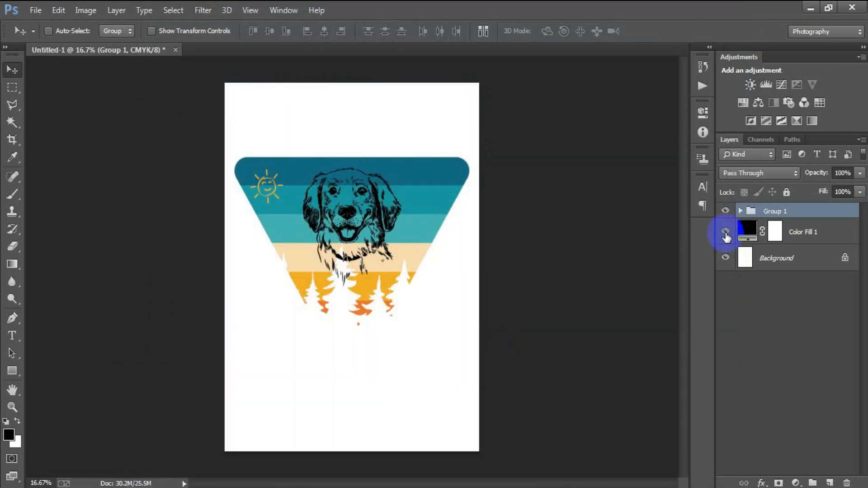
left_click(724, 232)
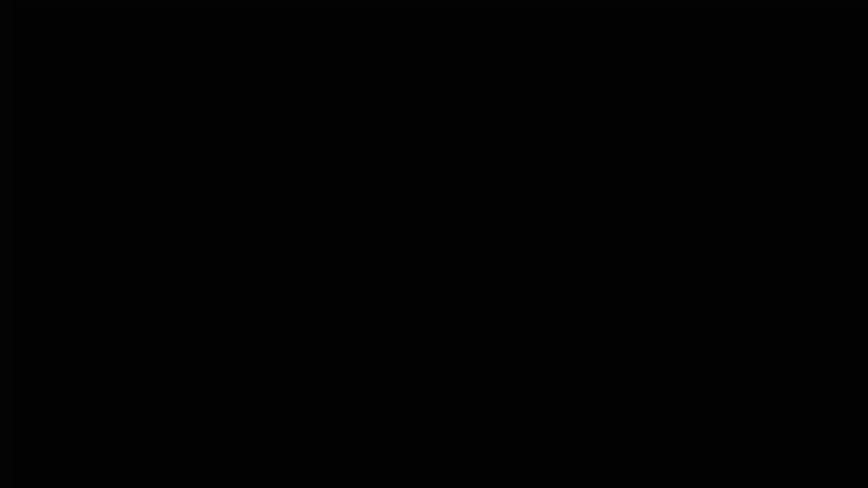